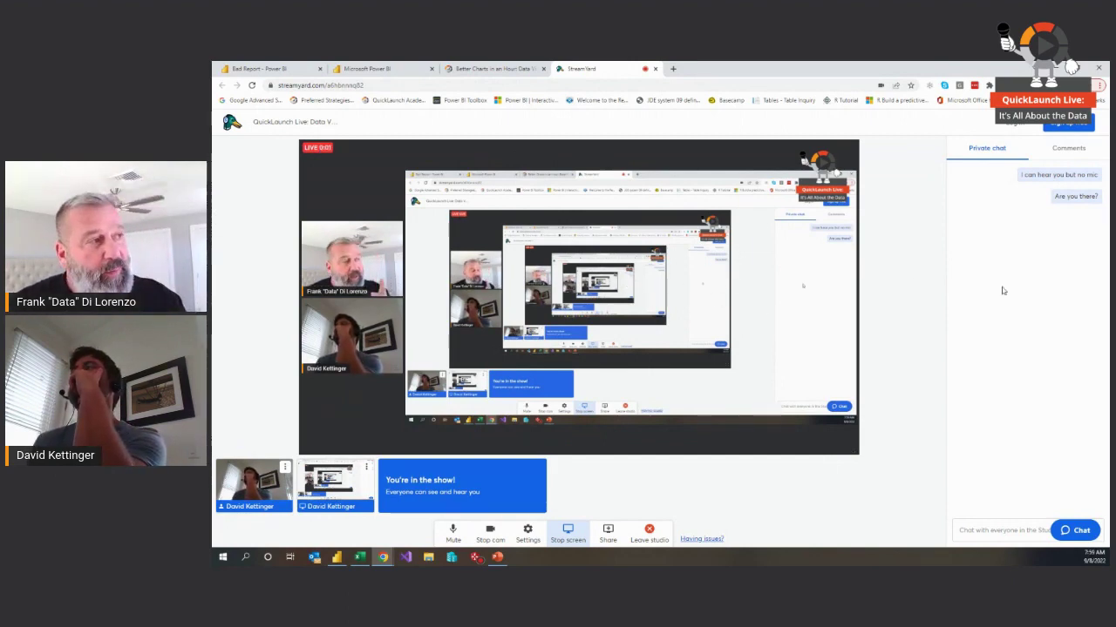
- Show the Bad Report in the browser, glance through other tabs, then bring up the PowerPoint deck
click(291, 67)
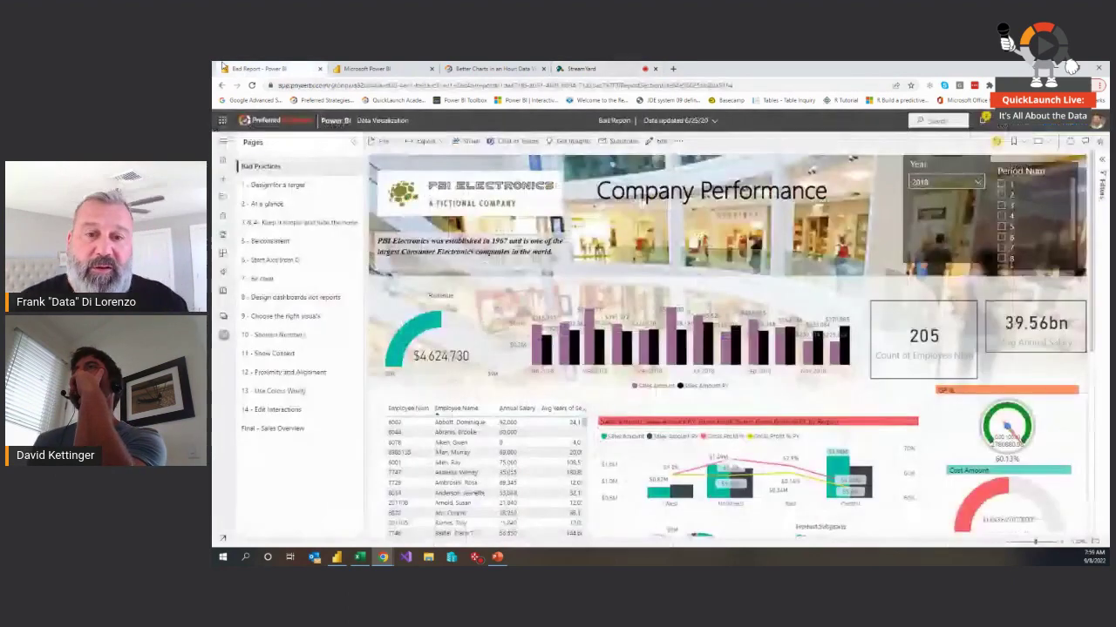
click(384, 68)
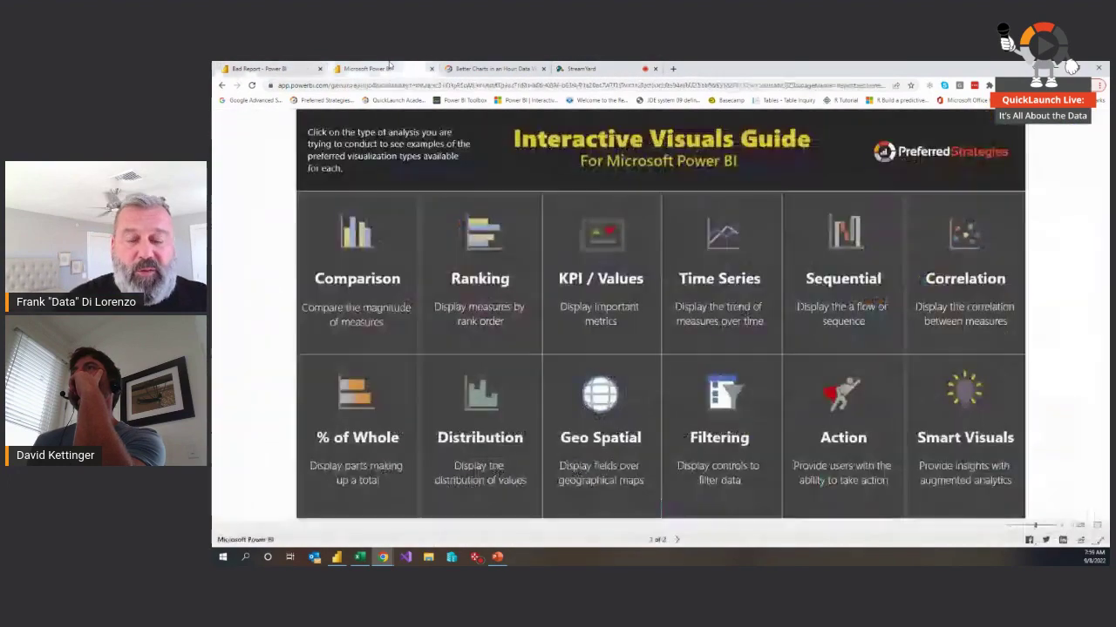
key(ctrl+Tab)
key(ctrl+Tab)
key(ctrl+Tab)
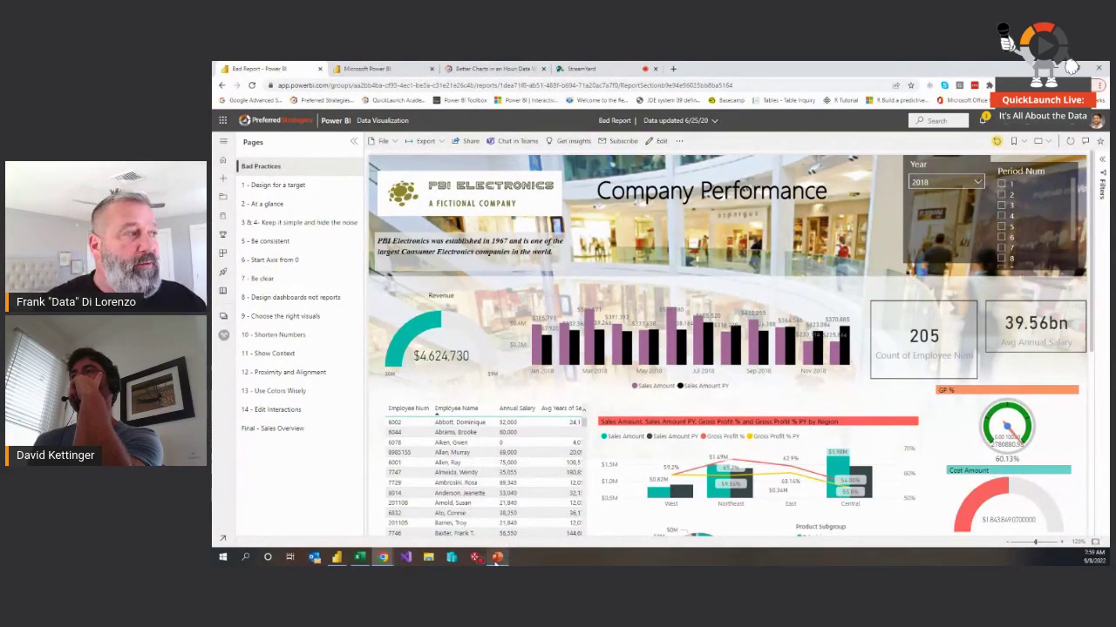
click(497, 558)
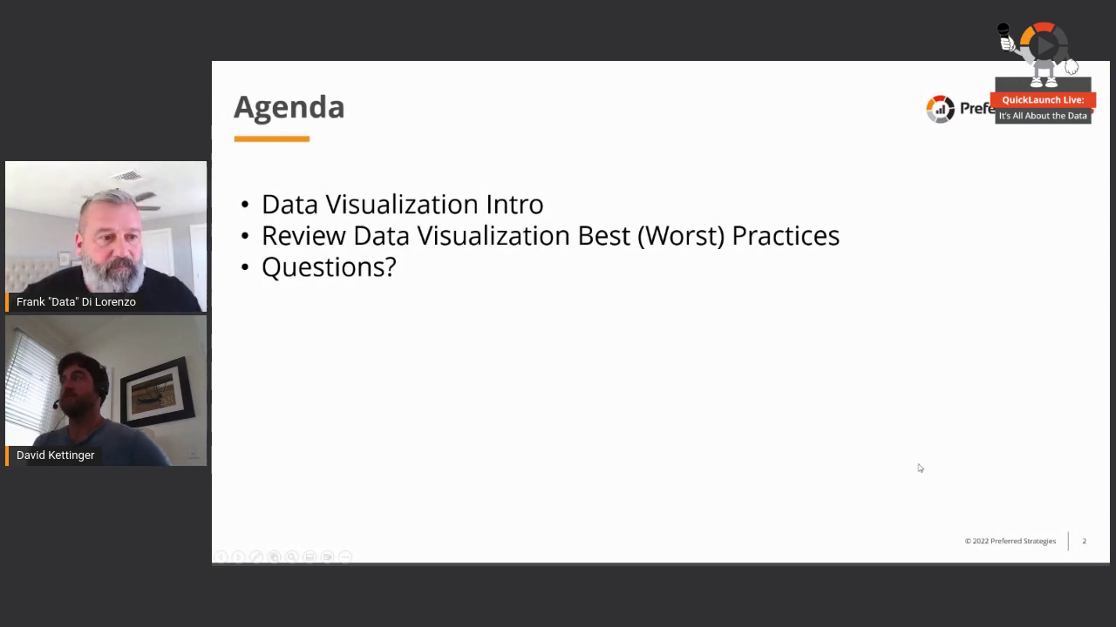
- Advance past the Data Visualization definition slide to the Sales Revenue table slide
click(1105, 456)
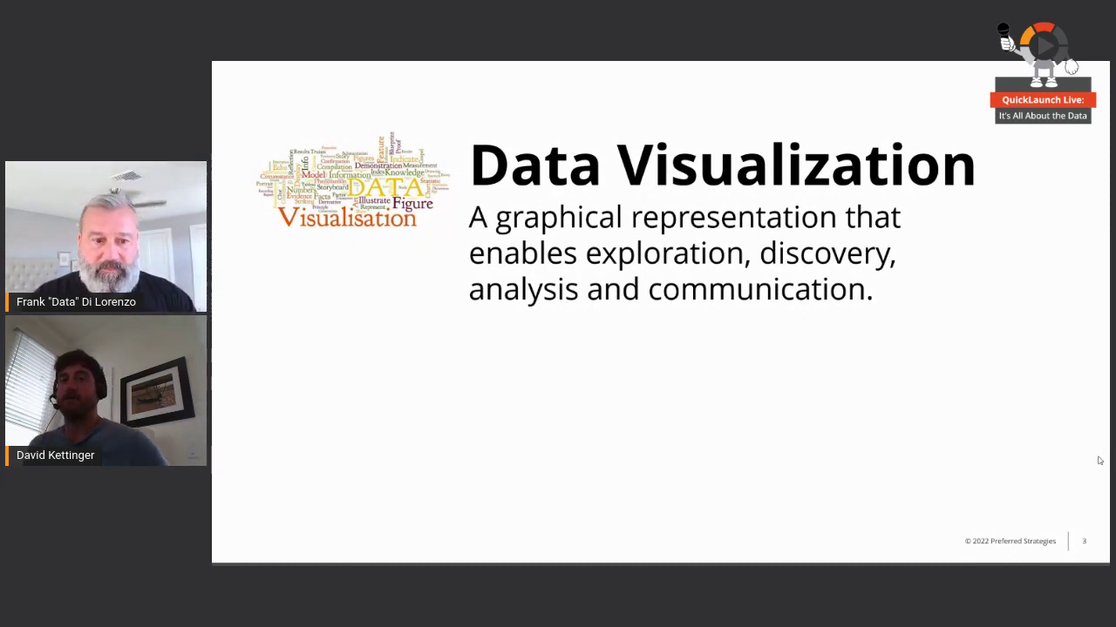
key(Right)
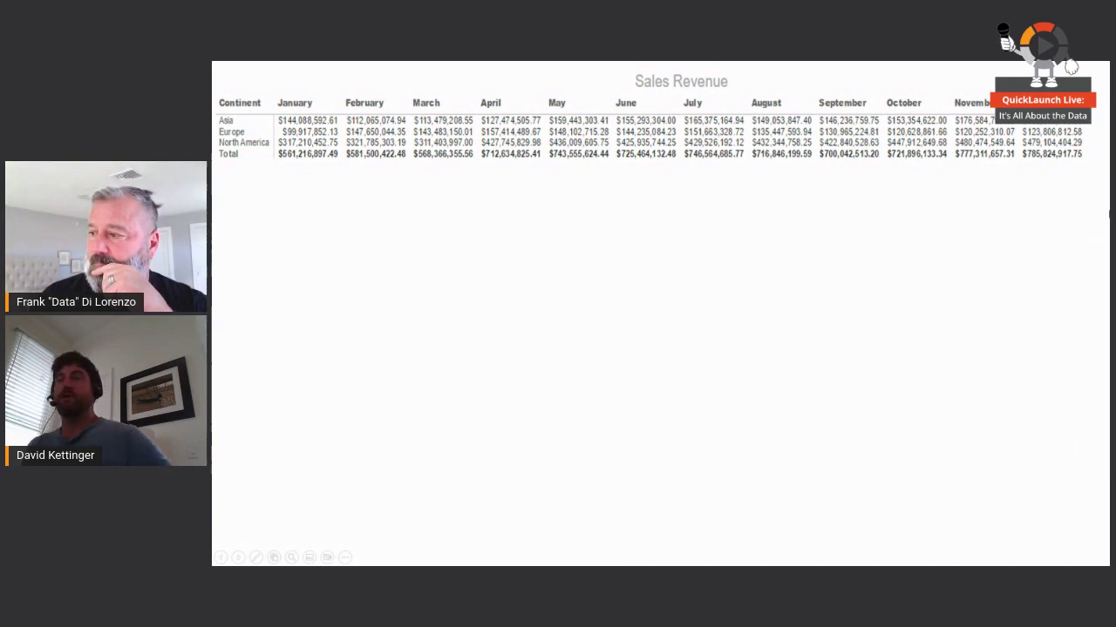
- Reveal the Sales Revenue line chart and continue to the 'Why is Data Visualization so important?' slide
key(Right)
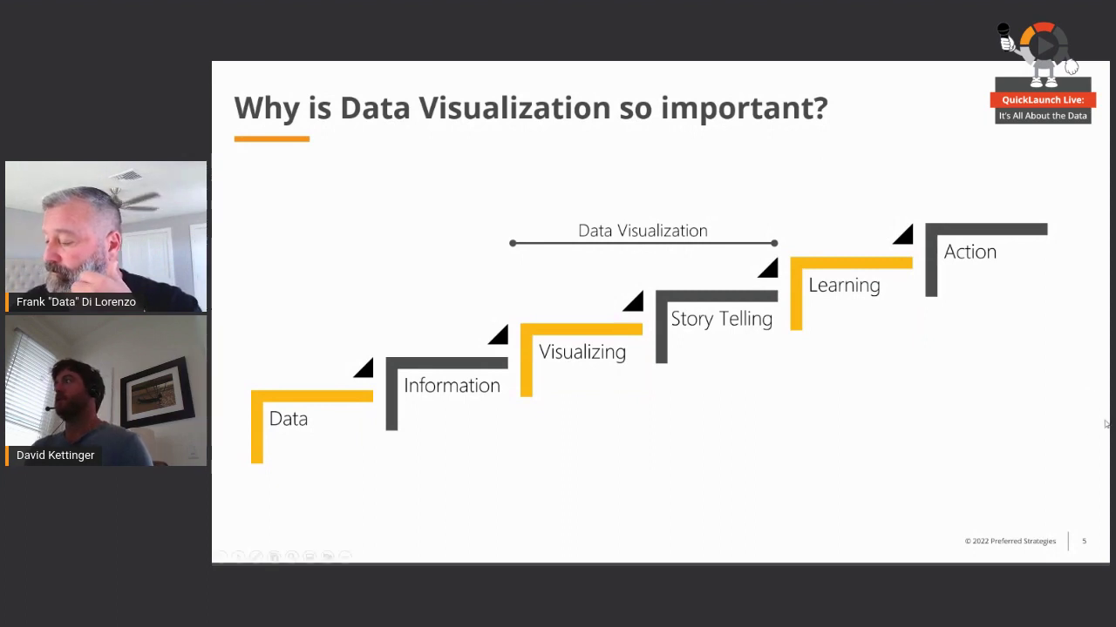
- Advance through the Rules for Great Dashboards and Rules in Practice slides, then return to Power BI
click(1105, 424)
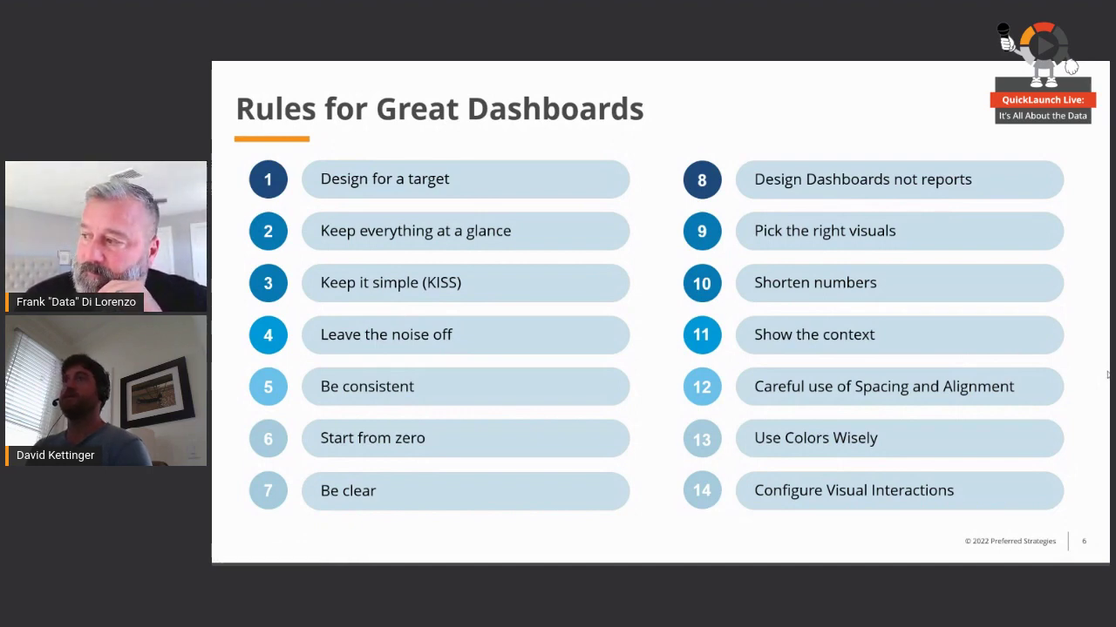
key(Right)
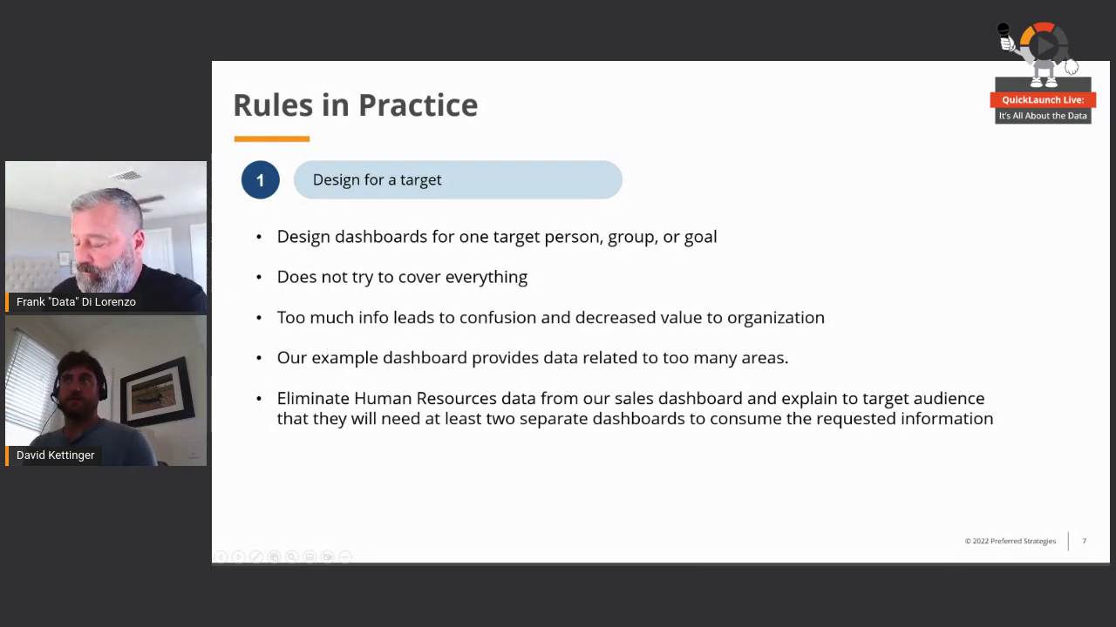
key(alt+Tab)
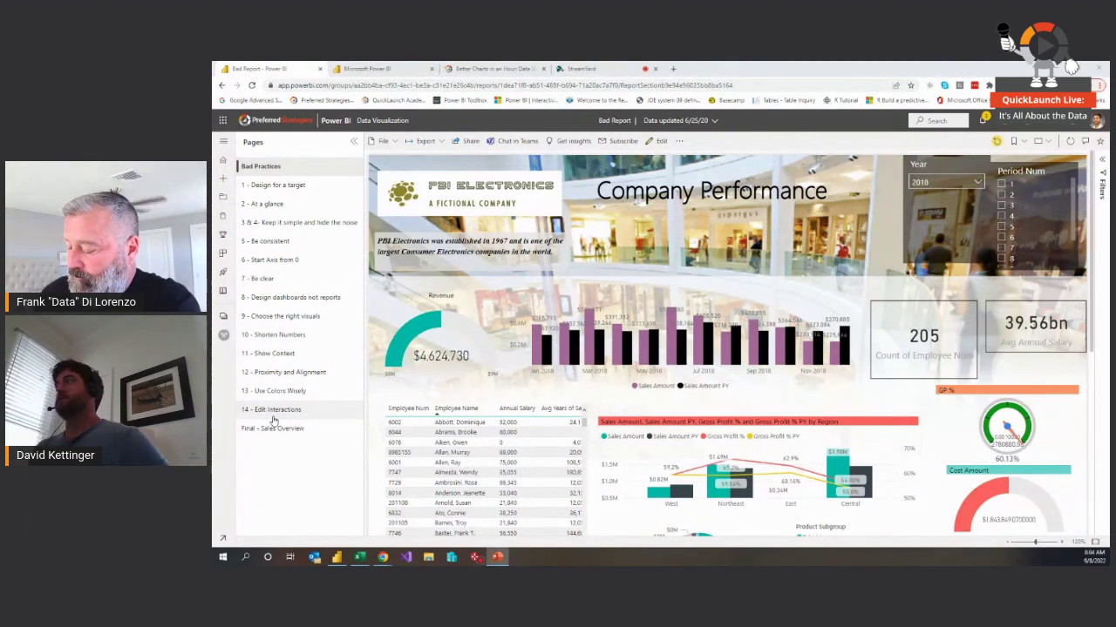
- Scroll through the cluttered Company Performance dashboard on the Bad Practices page
scroll(751, 408, down, 1)
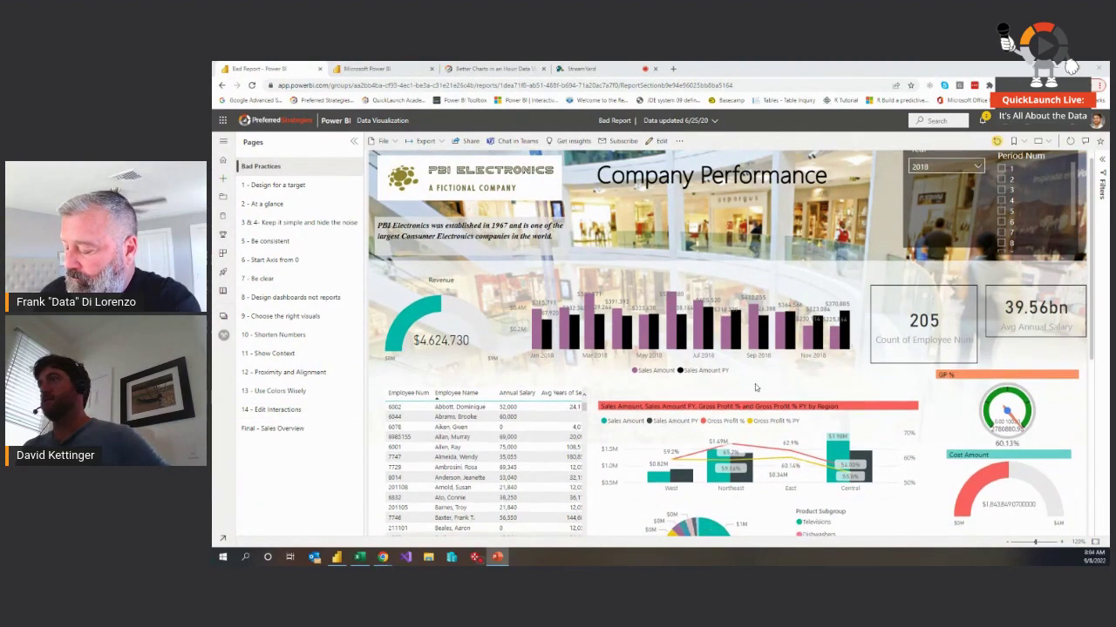
scroll(827, 366, down, 5)
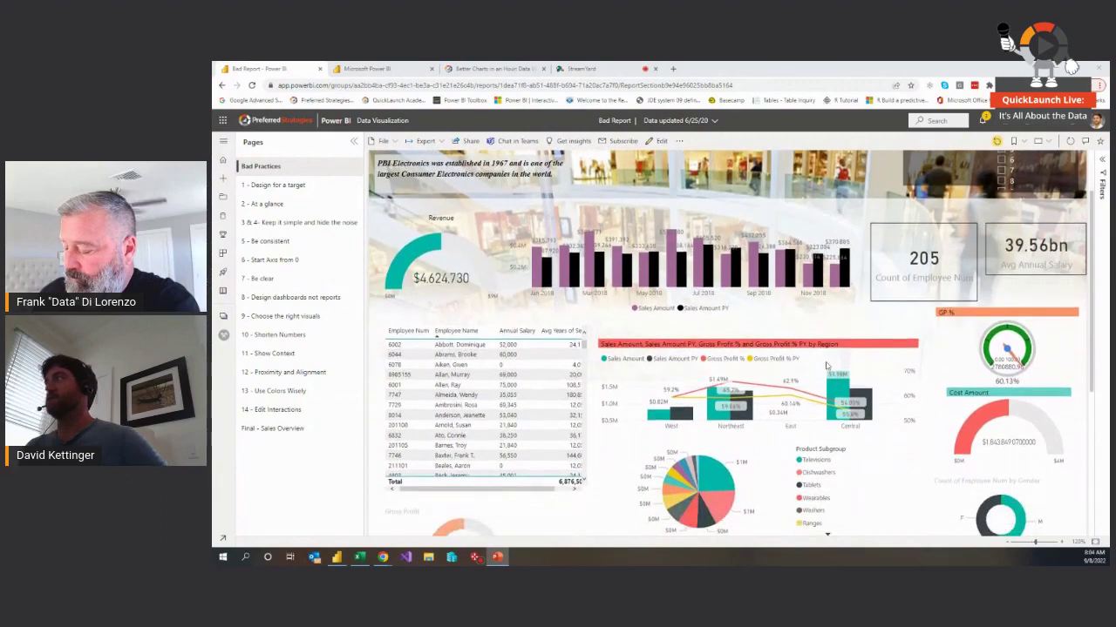
scroll(826, 366, down, 8)
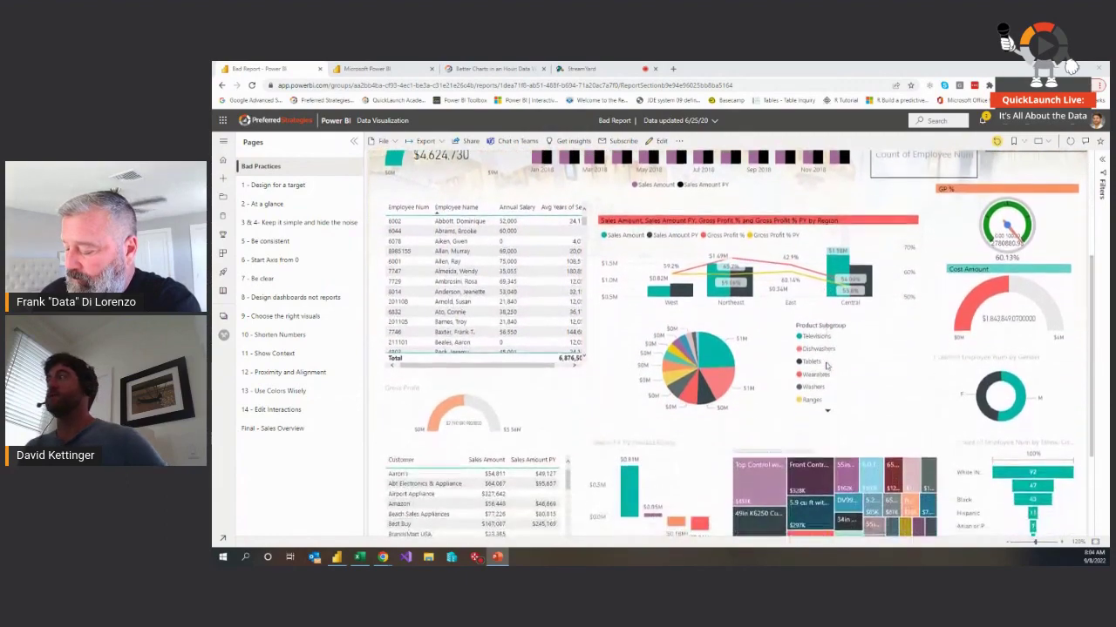
scroll(827, 367, down, 4)
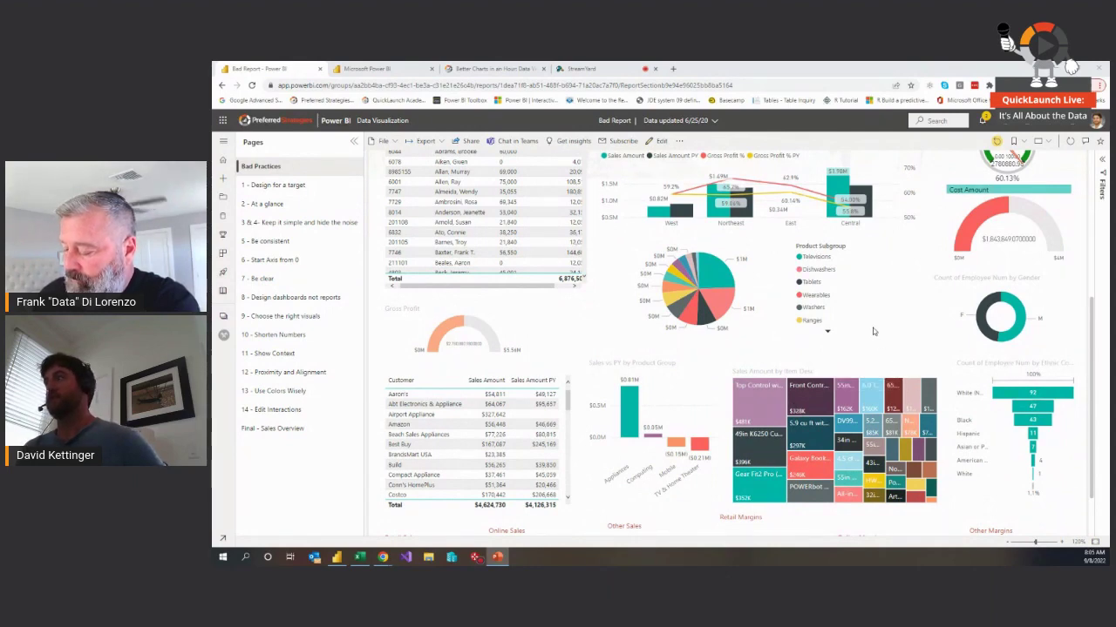
scroll(875, 331, down, 2)
scroll(874, 331, down, 2)
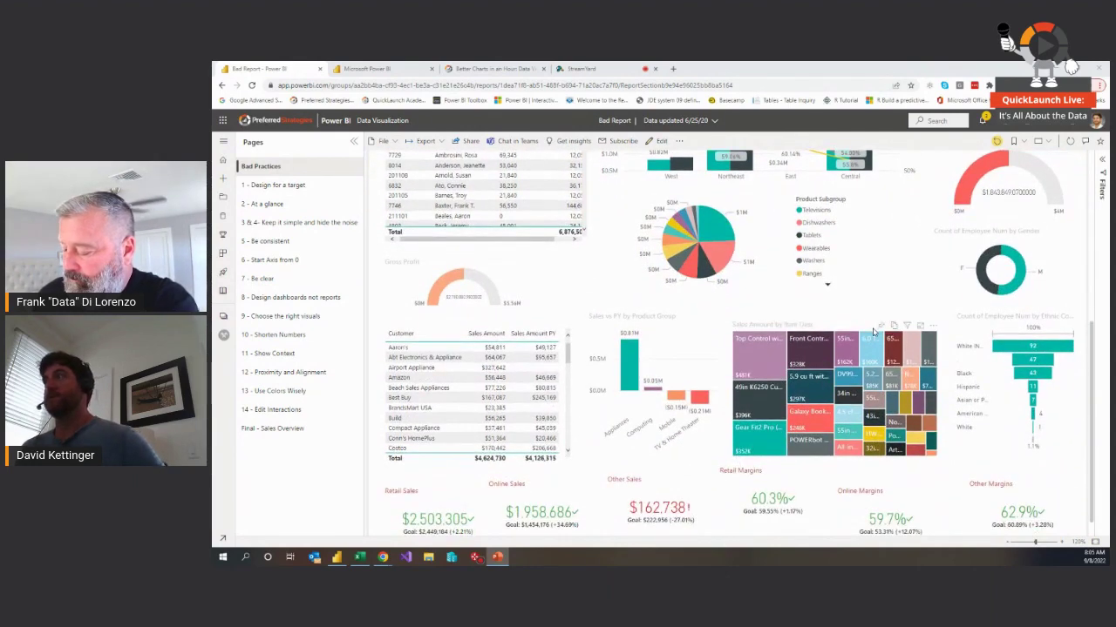
scroll(874, 331, up, 10)
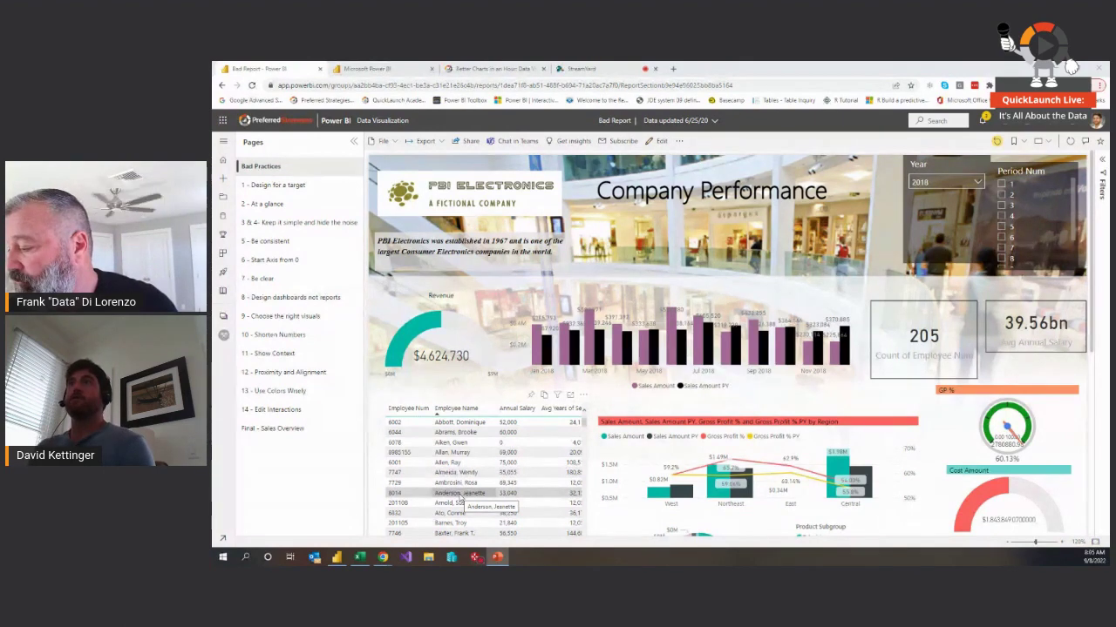
click(285, 190)
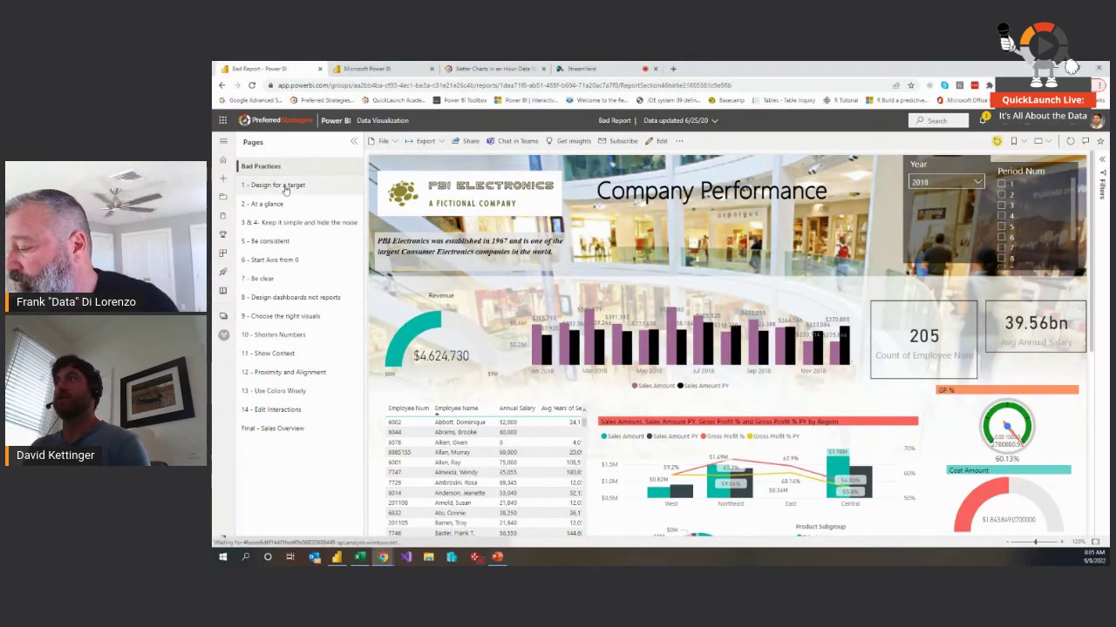
click(284, 187)
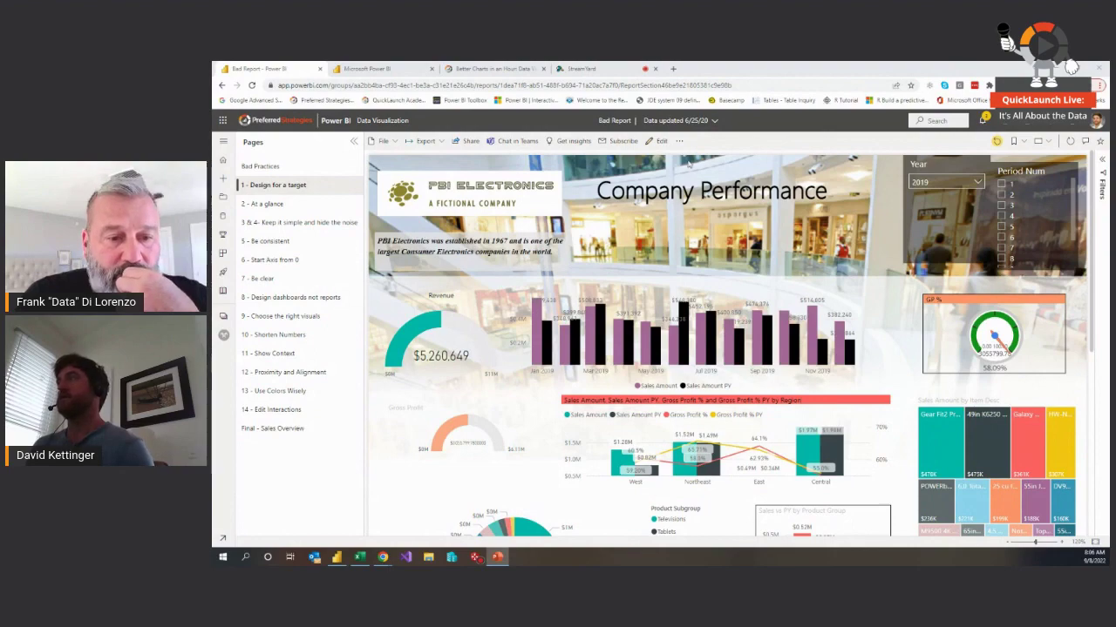
scroll(682, 232, down, 5)
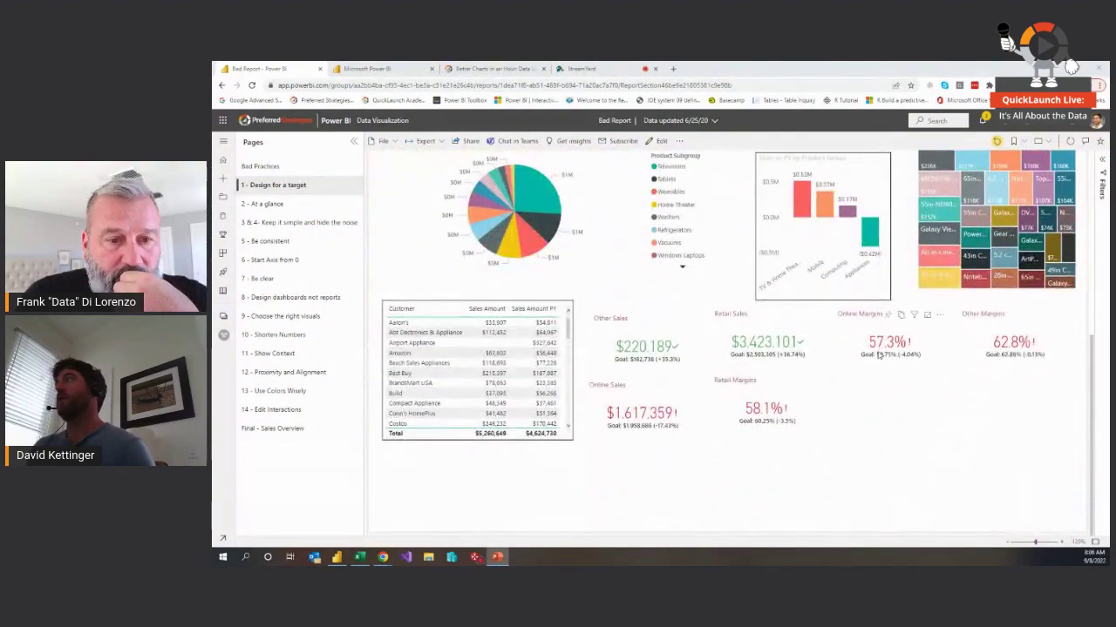
scroll(879, 354, up, 5)
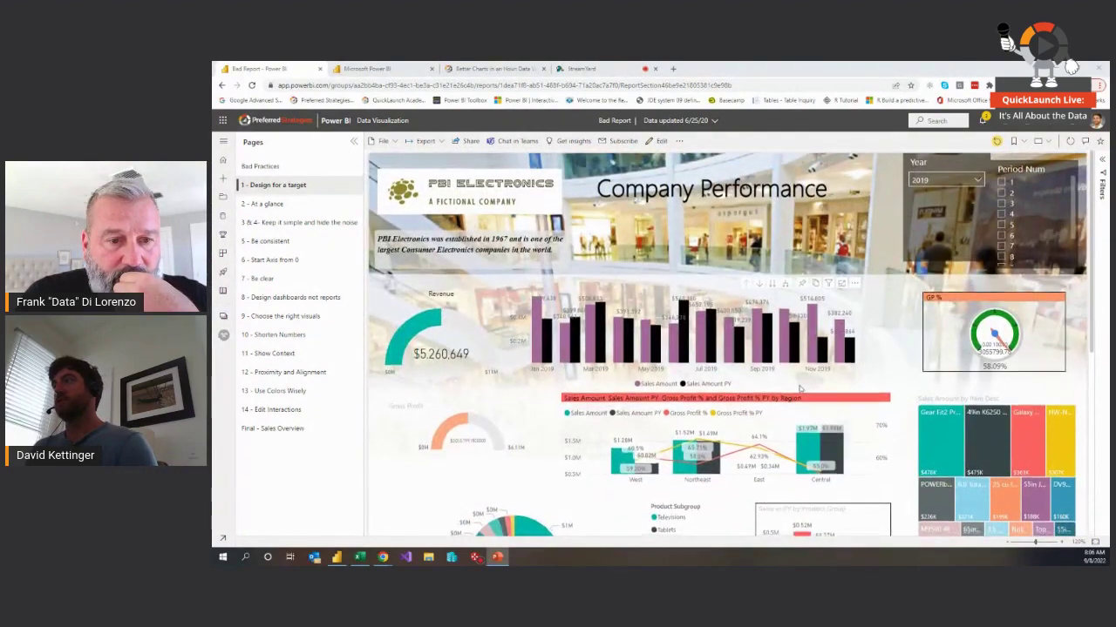
scroll(799, 389, down, 3)
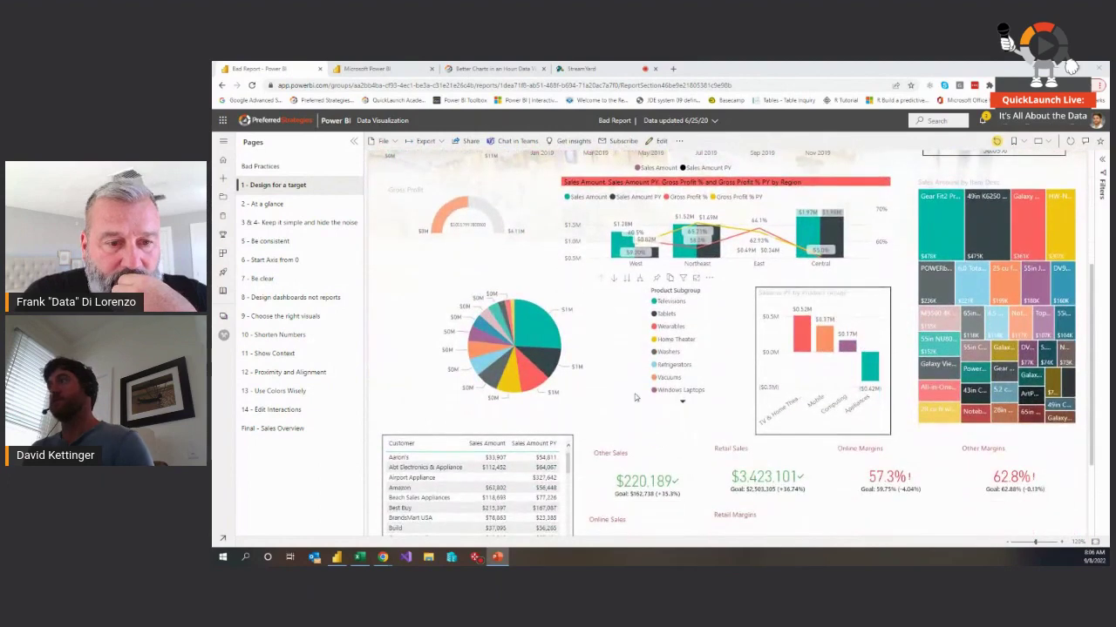
click(682, 402)
scroll(650, 402, down, 2)
scroll(542, 394, down, 3)
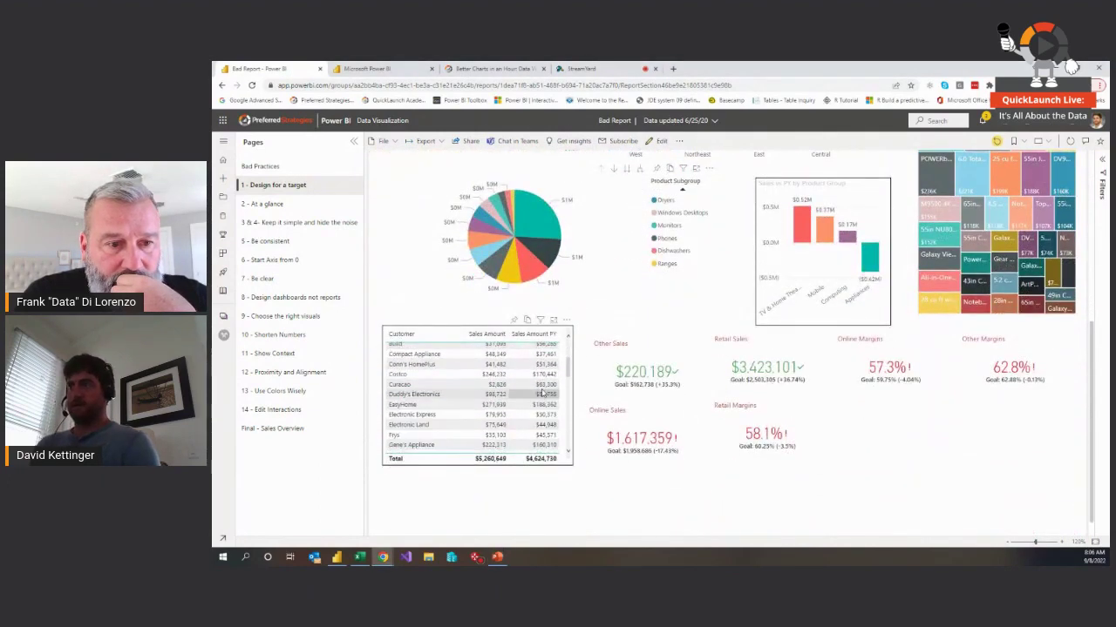
scroll(850, 371, up, 5)
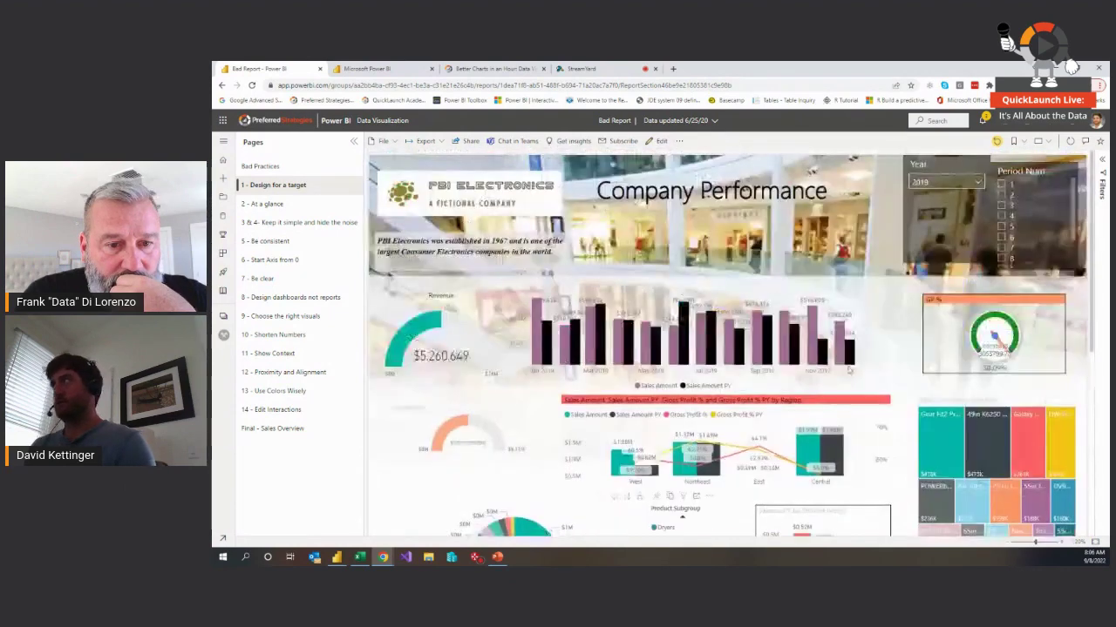
- Go to the '2 - At a glance' page showing the revenue, gross profit and GP % gauges
click(262, 203)
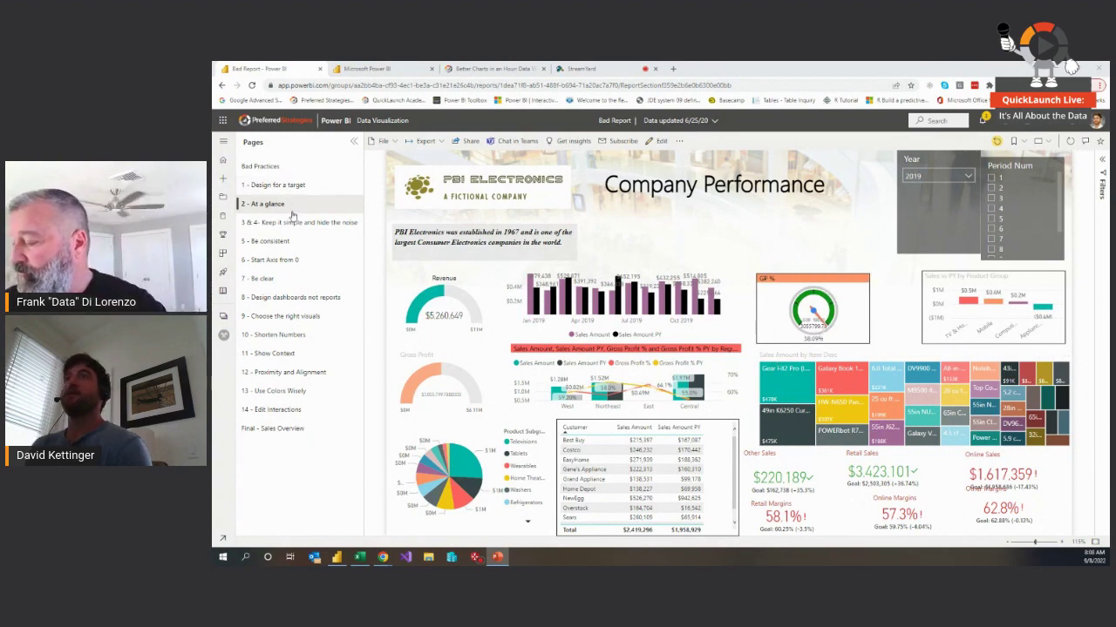
- Open the '3 & 4 - Keep it simple and hide the noise' page and select 2019 in the Year slicer
click(261, 223)
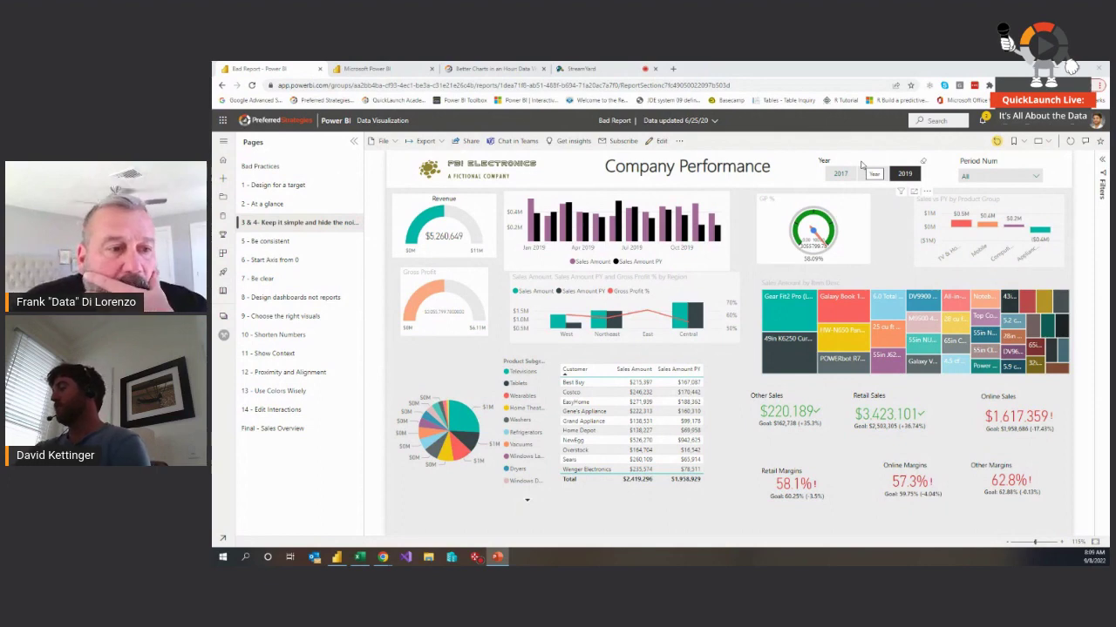
click(903, 174)
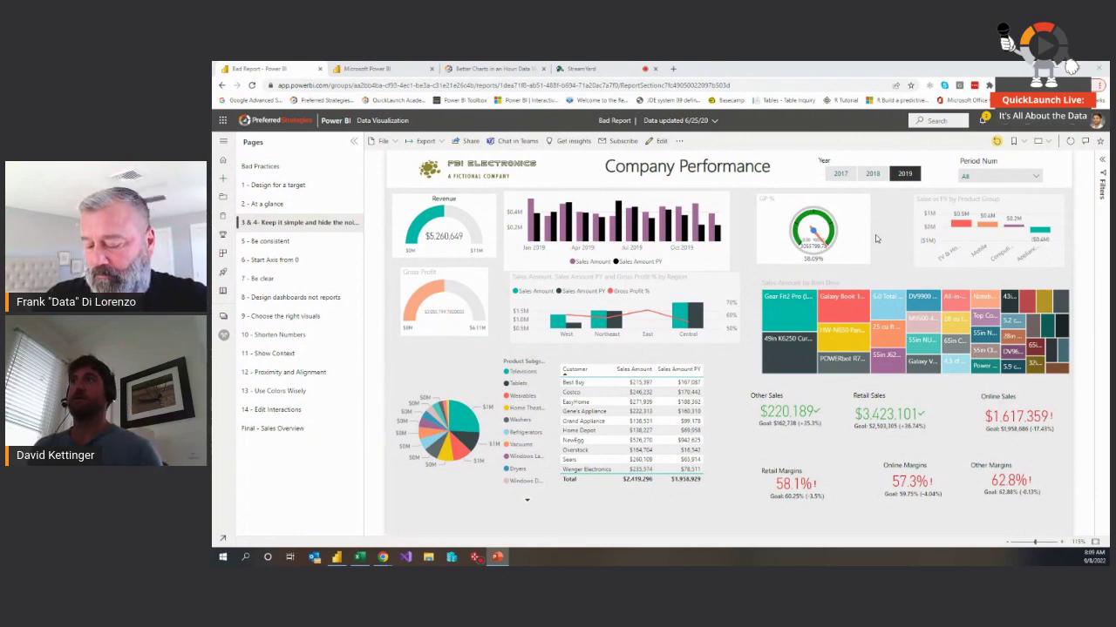
- Go to the '5 - Be consistent' page of the Bad Report, filtered to 2019
click(316, 242)
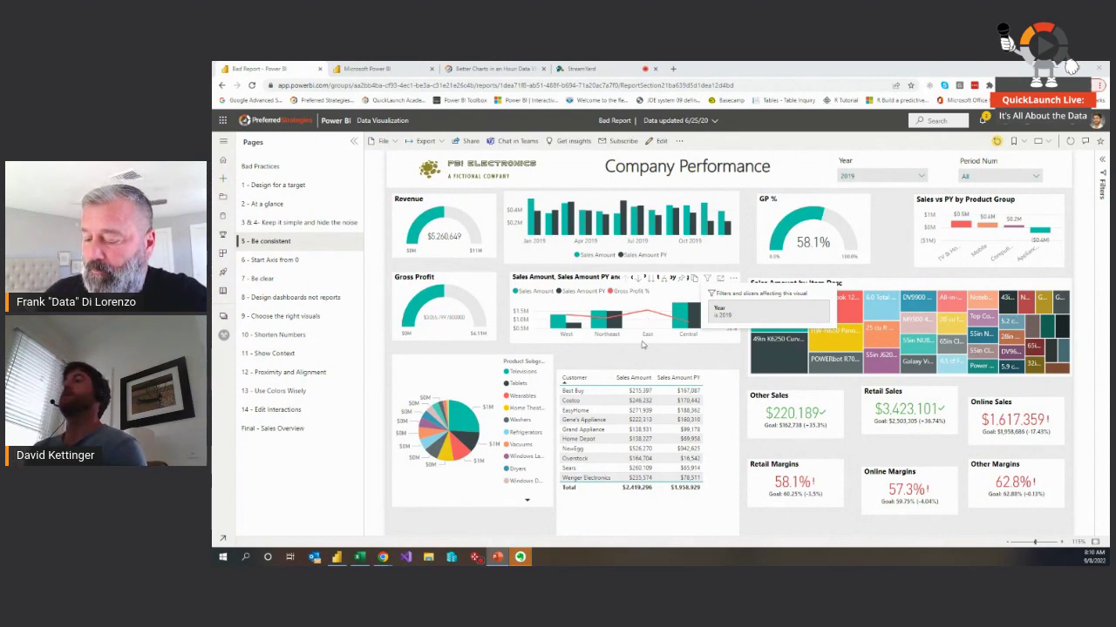
- Go to the '6 - Start Axis from 0' page with its monthly sales bar chart
click(291, 261)
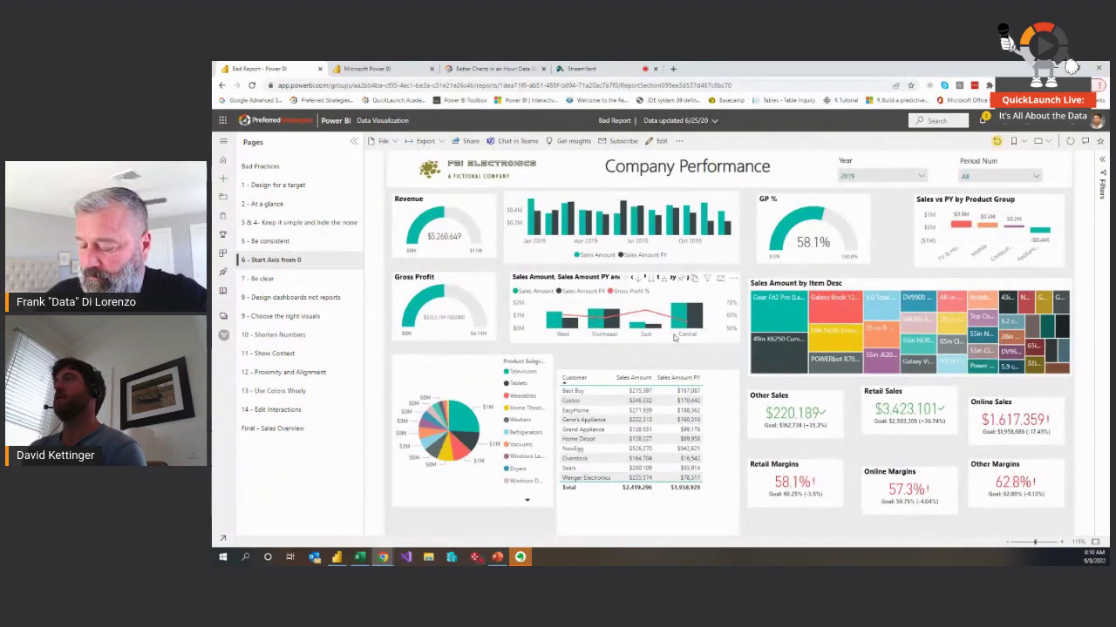
mouse_move(632, 328)
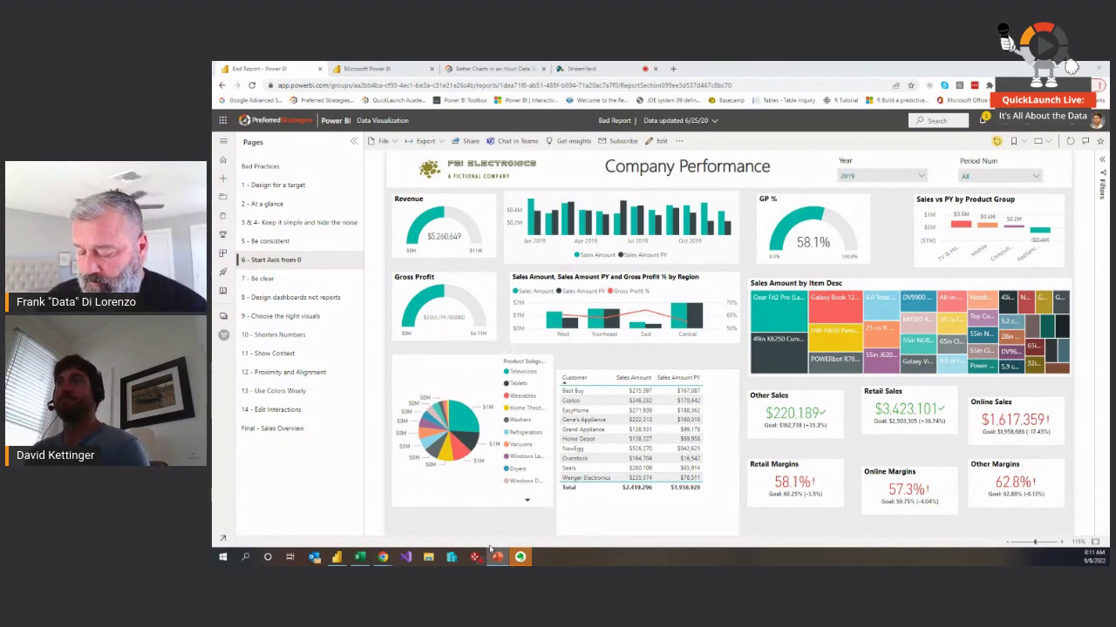
- Go to the '7 - Be clear' page with the Top 10 Customers table
click(276, 282)
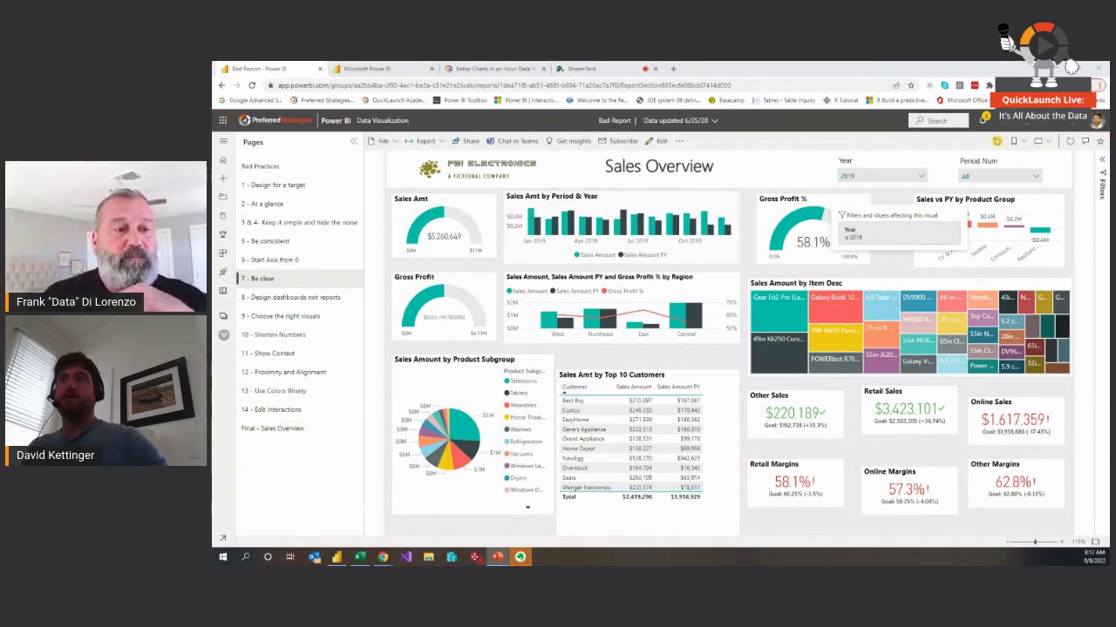
- Go to the '8 - Design dashboards not reports' page and inspect its Top 10 Customers bar chart
click(273, 297)
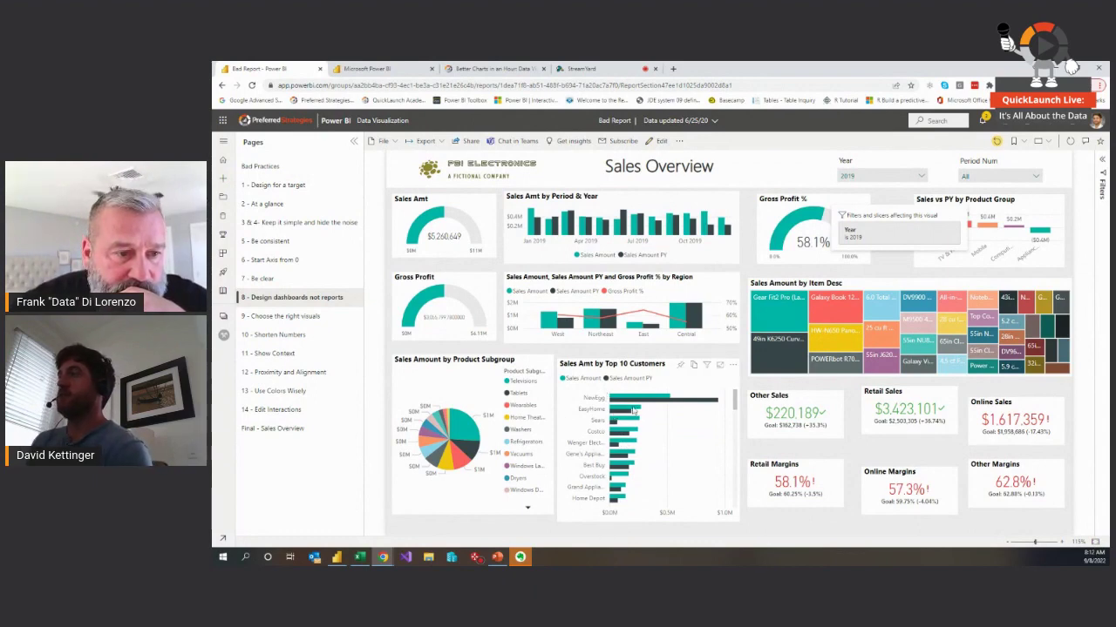
mouse_move(628, 406)
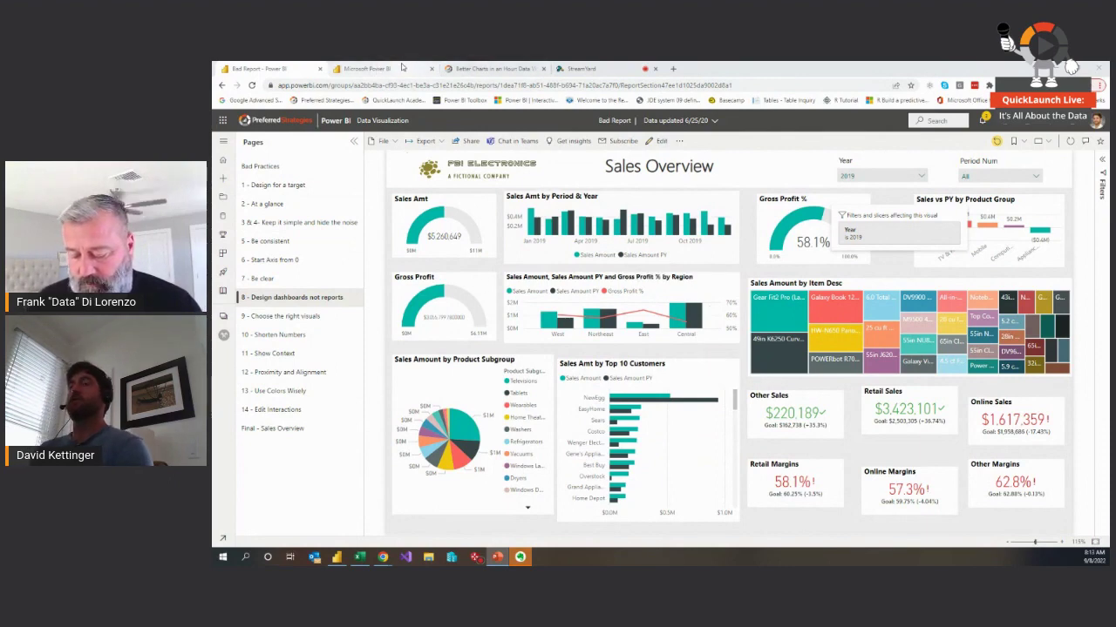
- In the Interactive Visuals Guide, browse the Comparison examples, custom visuals first and then the standard bar and column charts
click(401, 68)
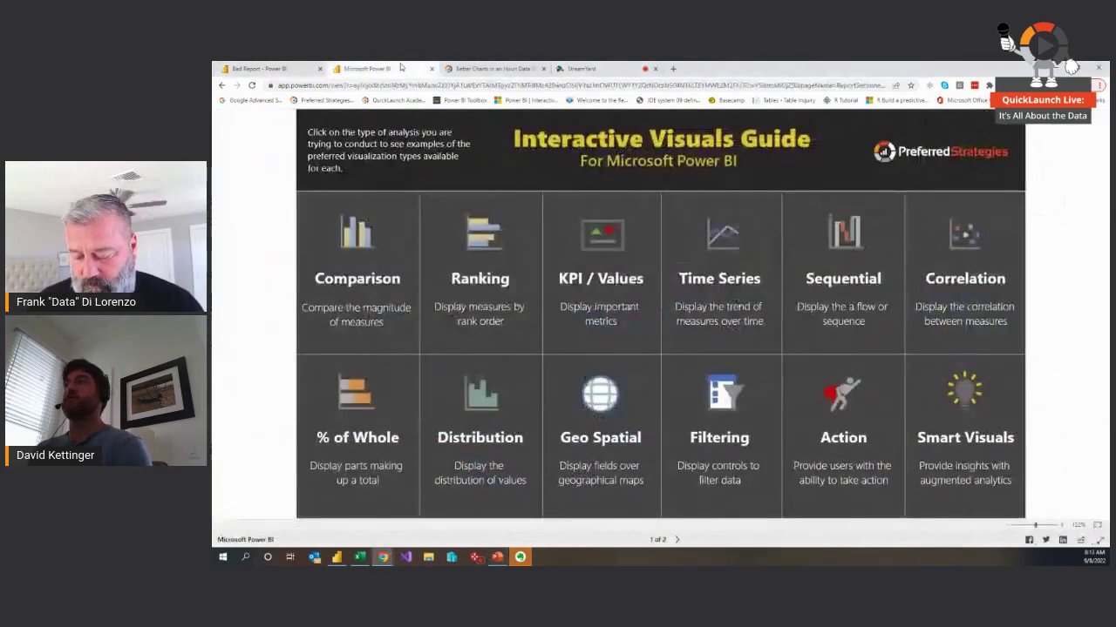
click(370, 265)
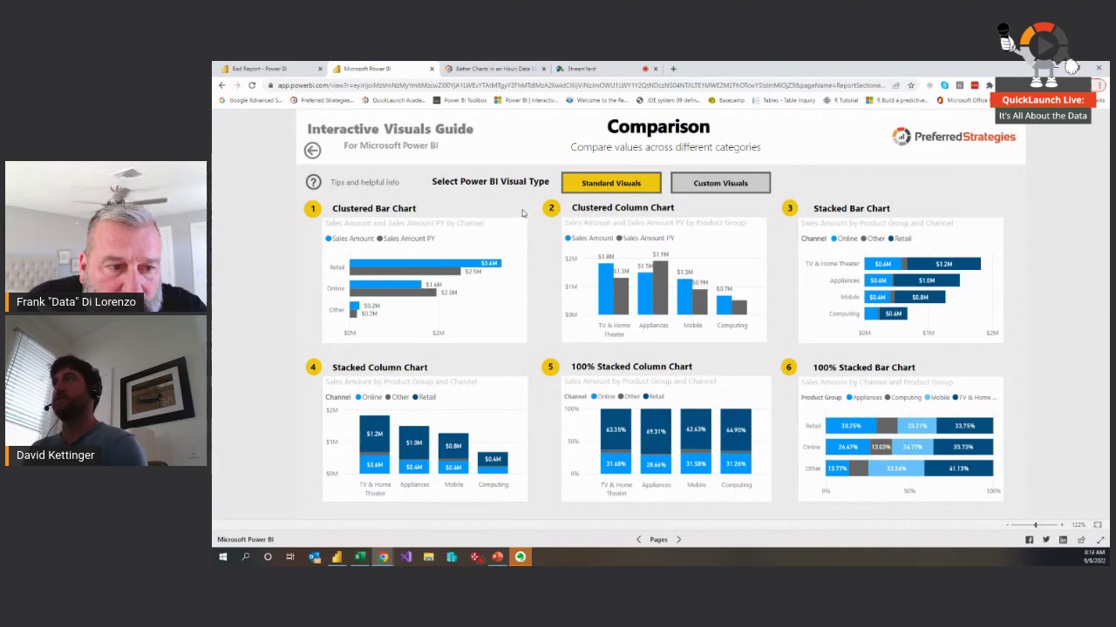
click(753, 184)
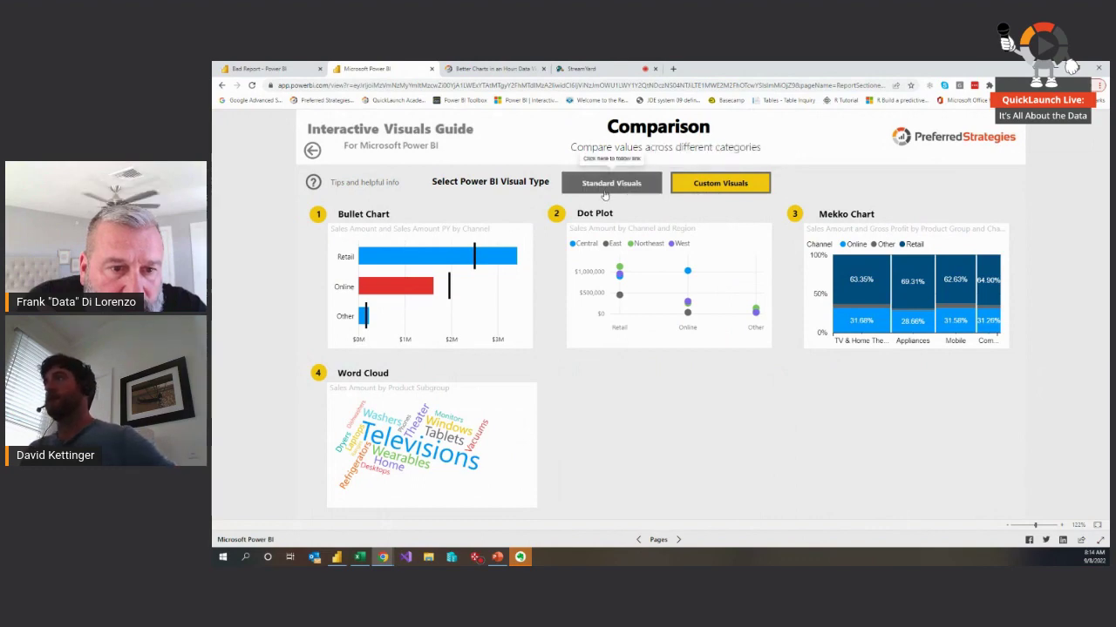
click(605, 193)
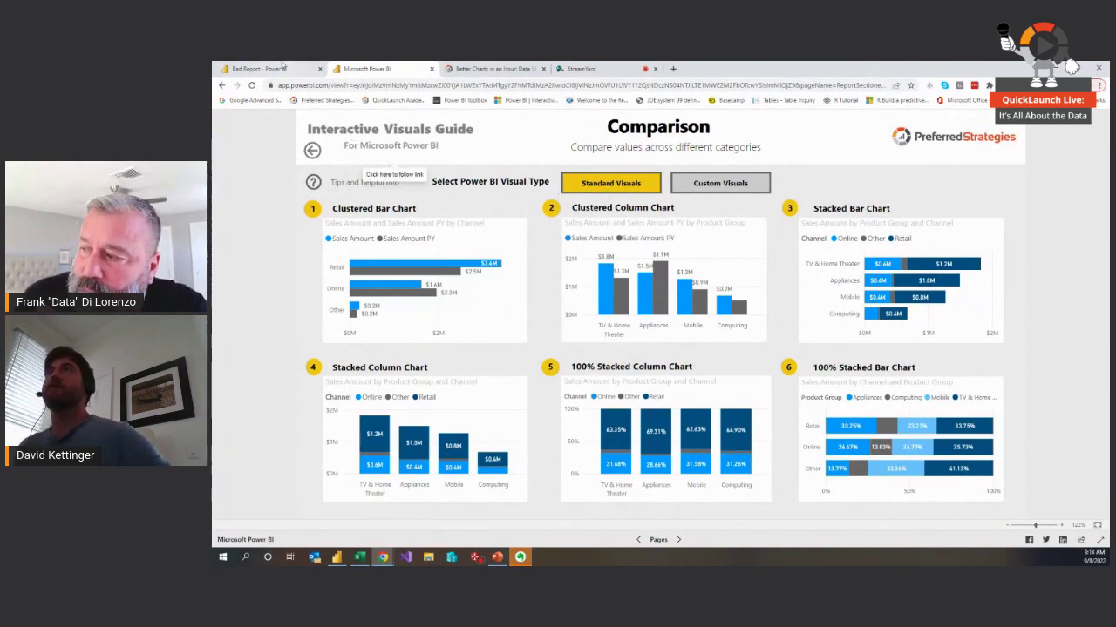
- Back in the Bad Report's Sales Overview page, cross-highlight by one pie slice, then clear it
click(285, 68)
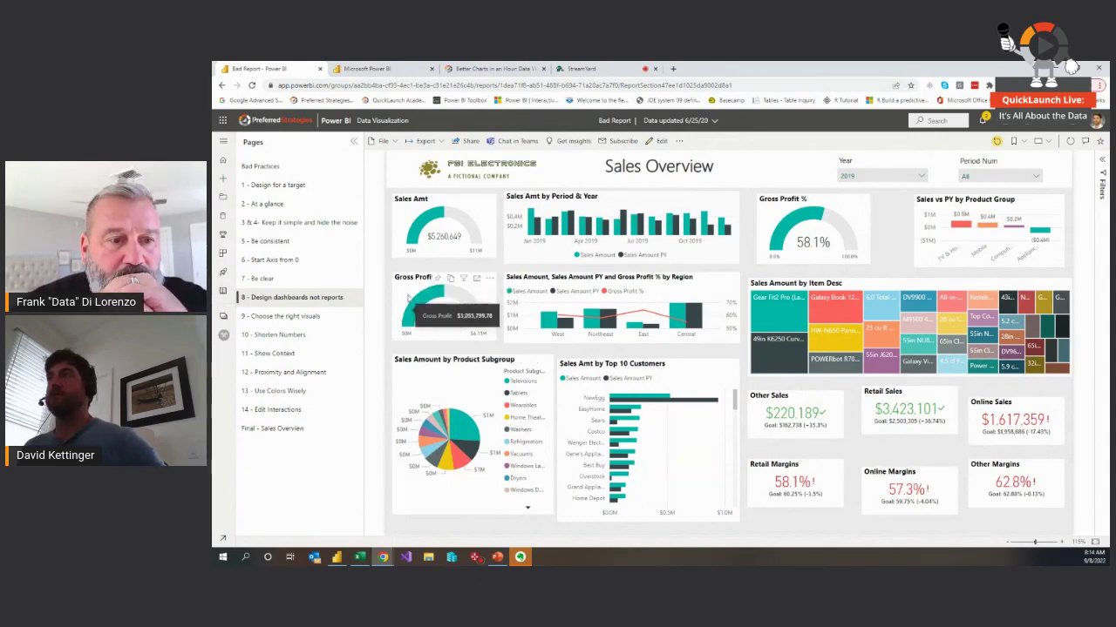
mouse_move(842, 247)
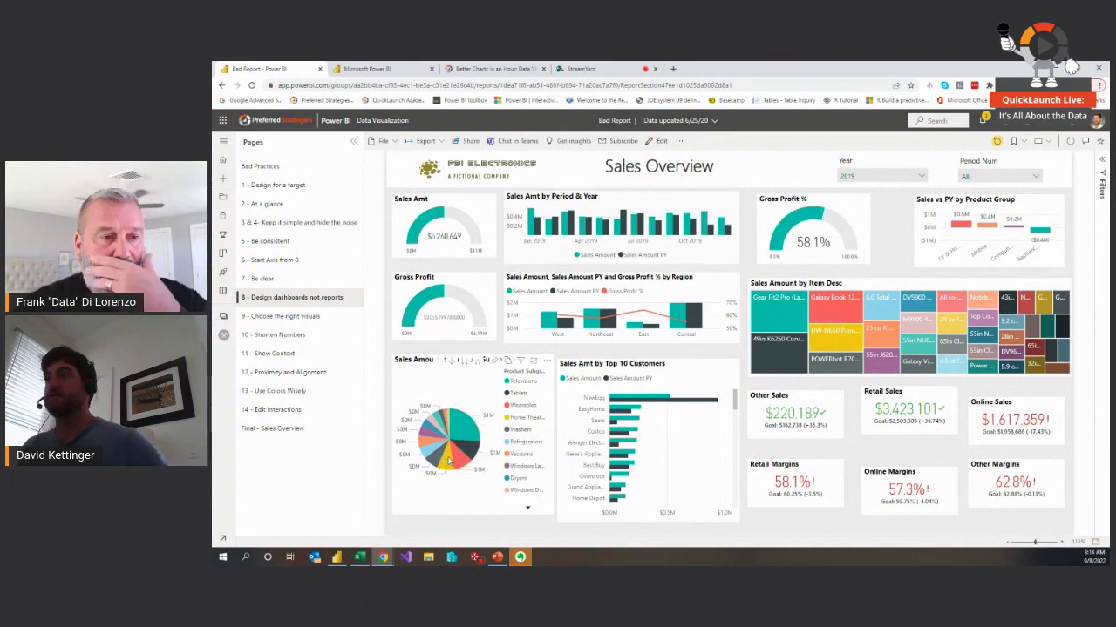
click(460, 459)
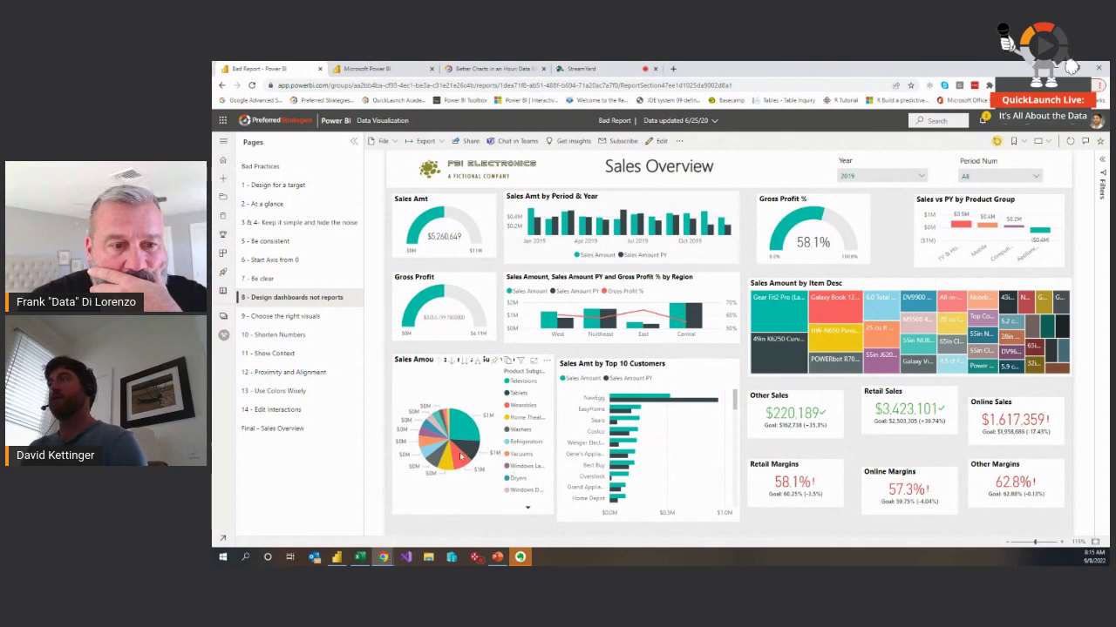
click(460, 456)
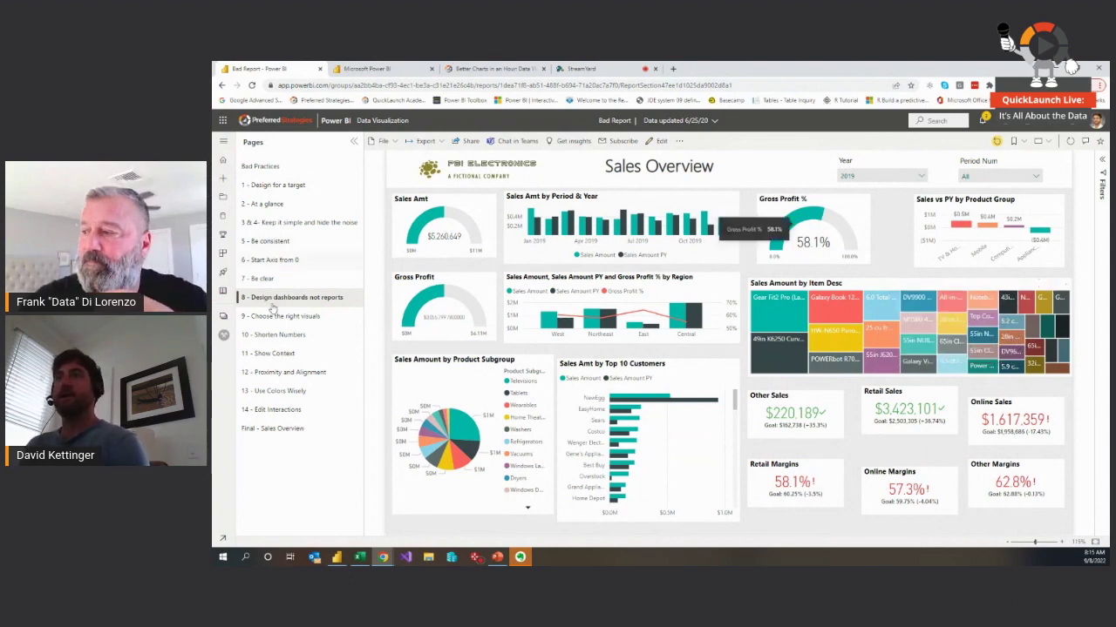
- Switch to the '9 - Choose the right visuals' page to see the bubble, waterfall and channel charts
click(277, 316)
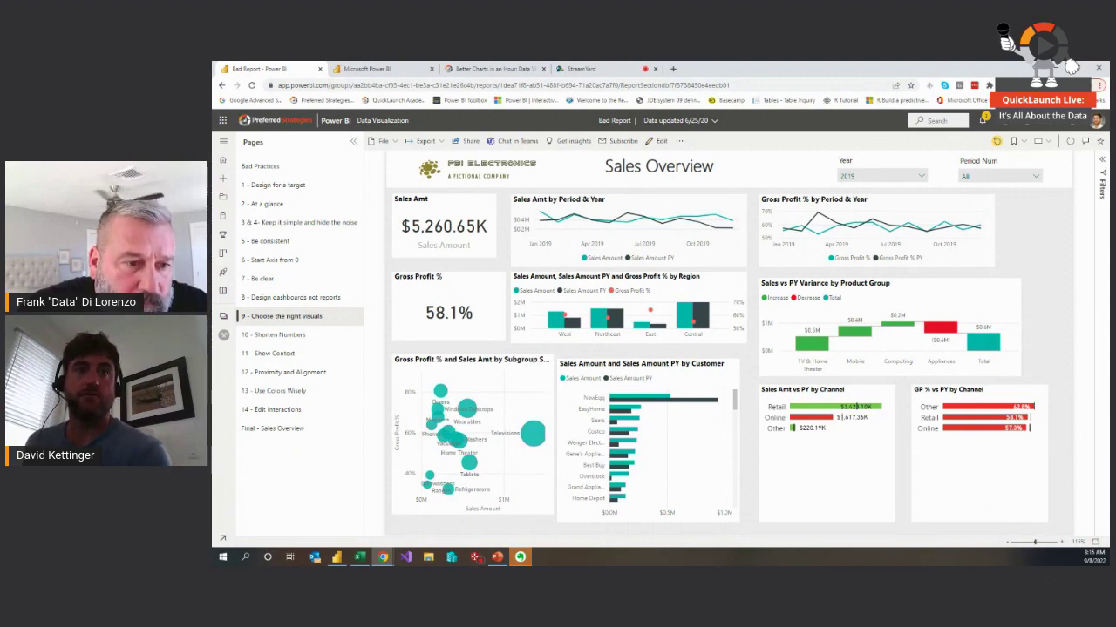
key(alt+Tab)
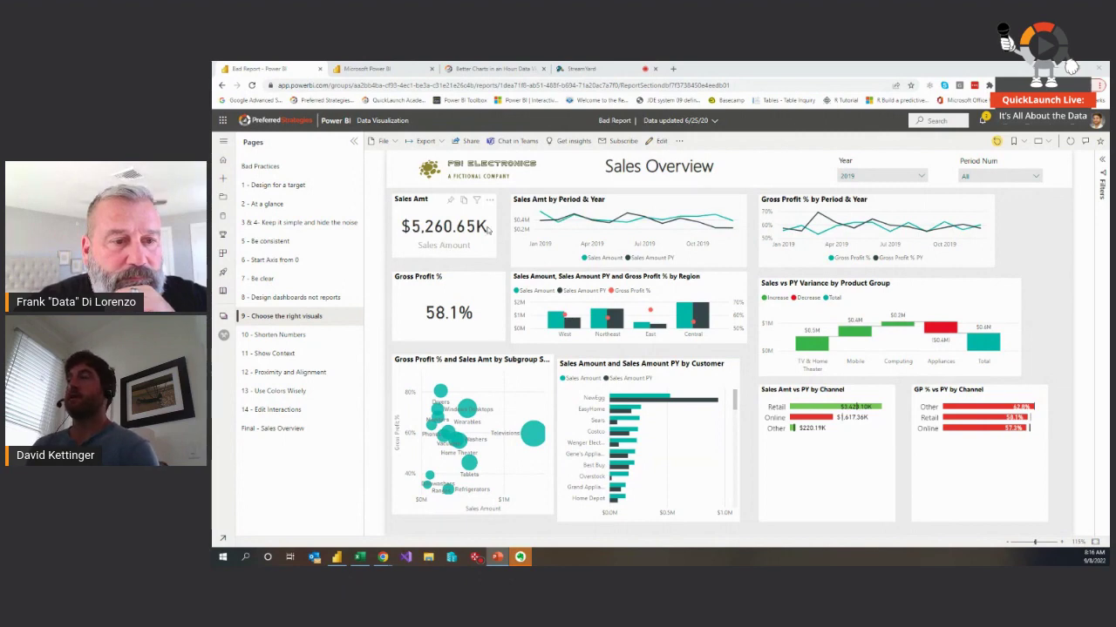
mouse_move(854, 411)
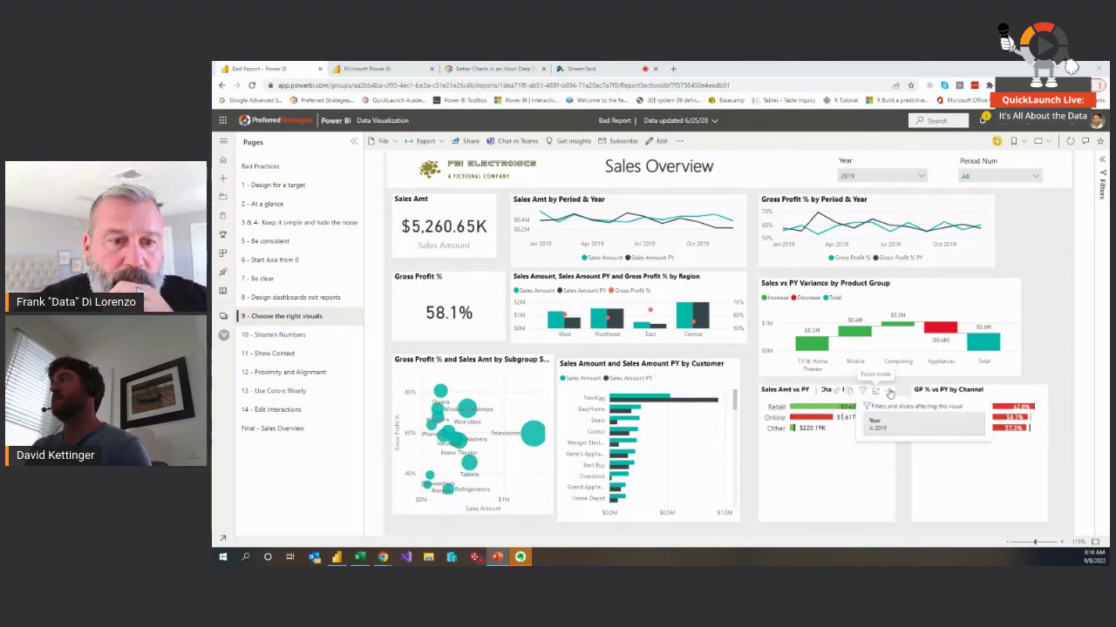
- Show the Sales Amt vs PY by Channel chart as a table, then go back to the report
click(889, 391)
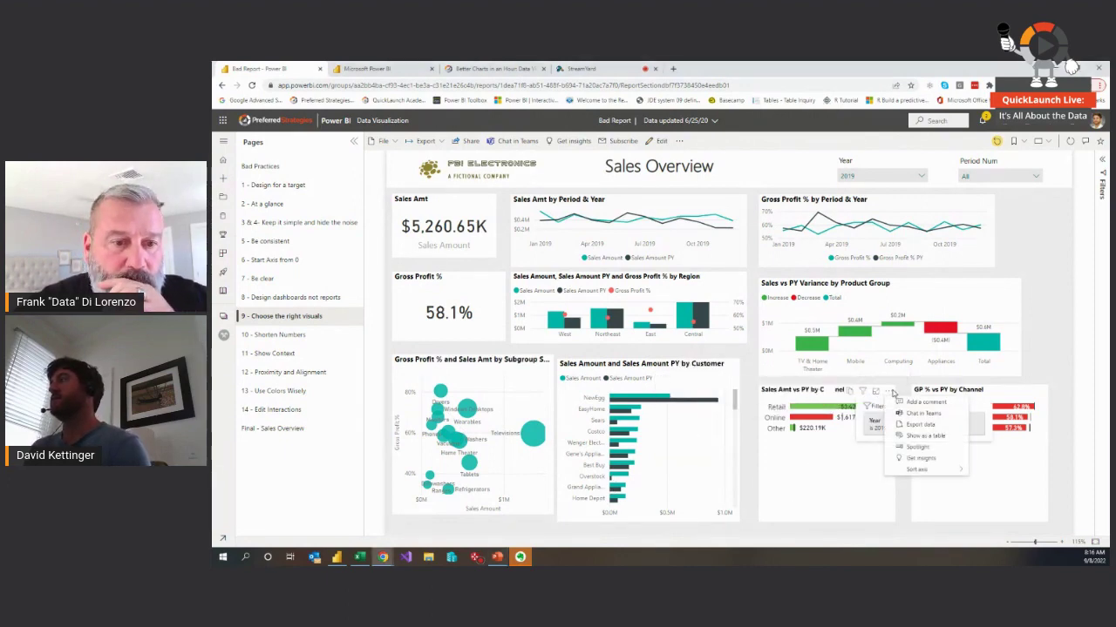
click(925, 440)
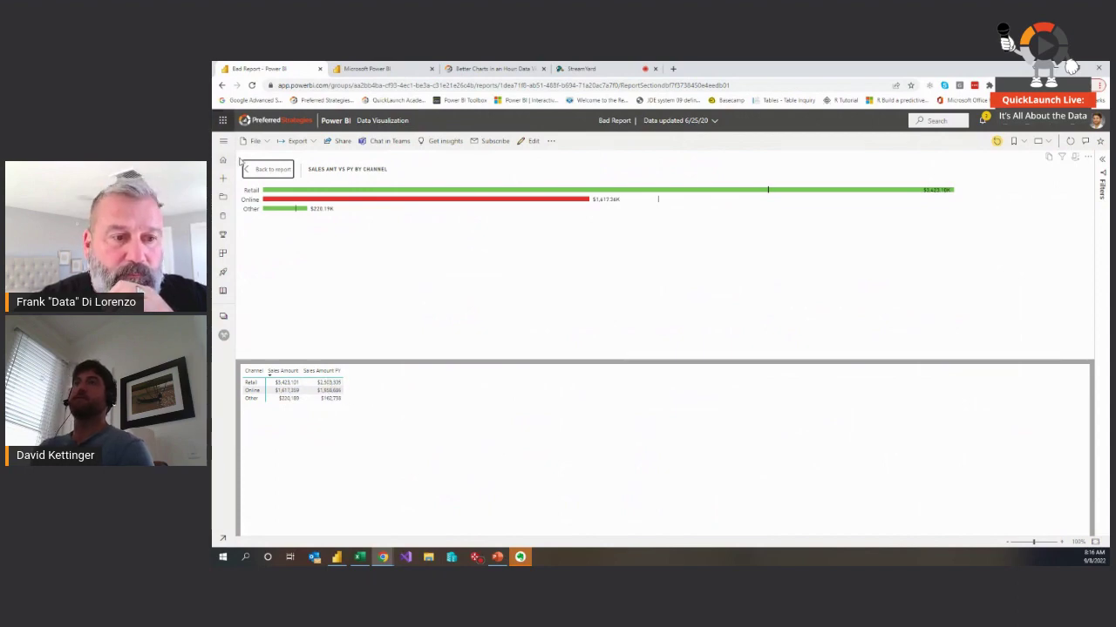
click(268, 168)
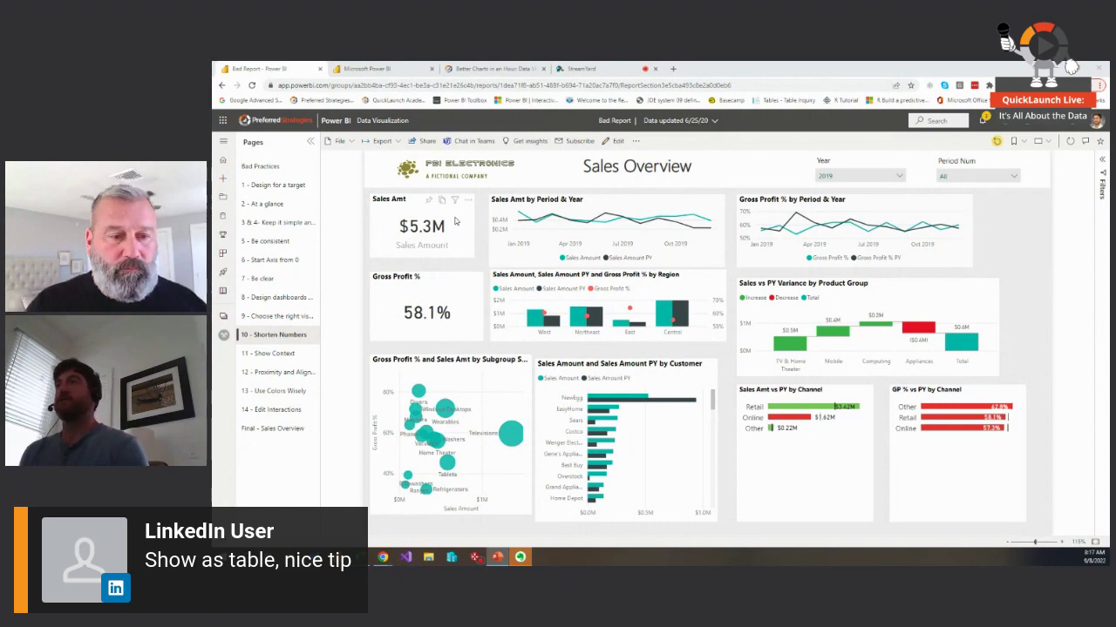
- Go to the '11 - Show Context' page and look at Gross Profit 58.1% against prior-year 60.1%
click(265, 353)
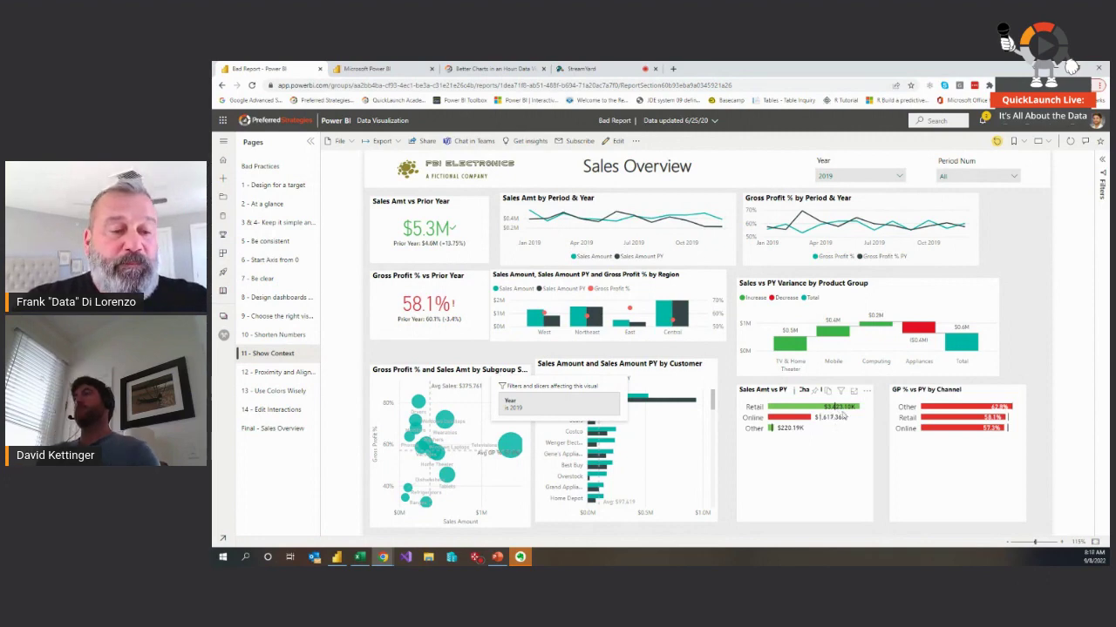
mouse_move(839, 414)
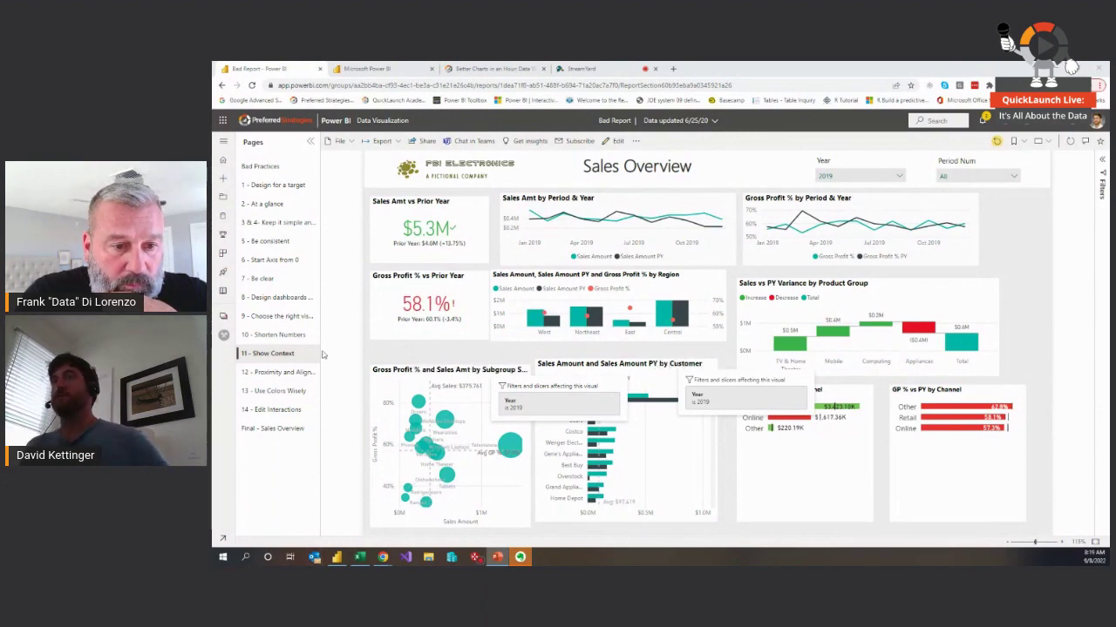
- Go to the '12 - Proximity and Alignment' page, then move over to the PowerPoint window
click(257, 373)
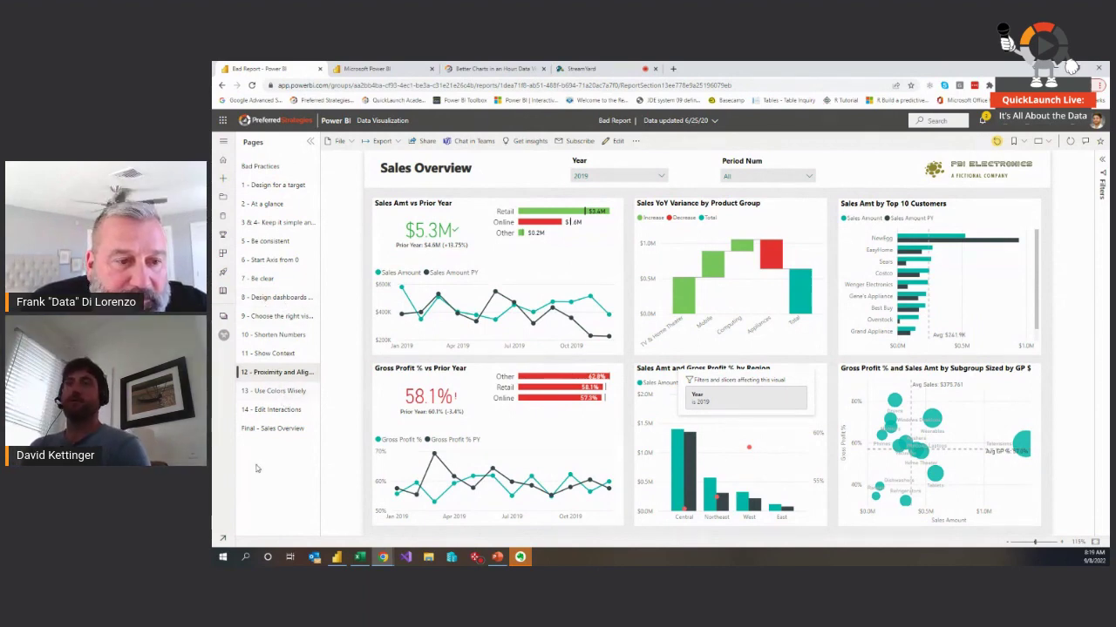
key(alt+Tab)
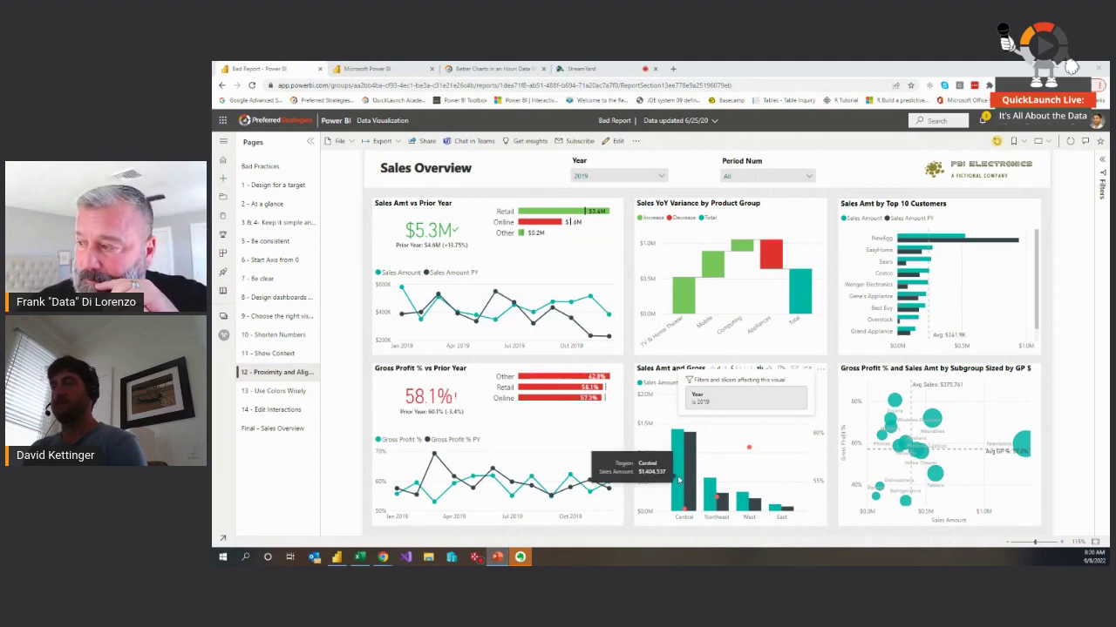
click(276, 392)
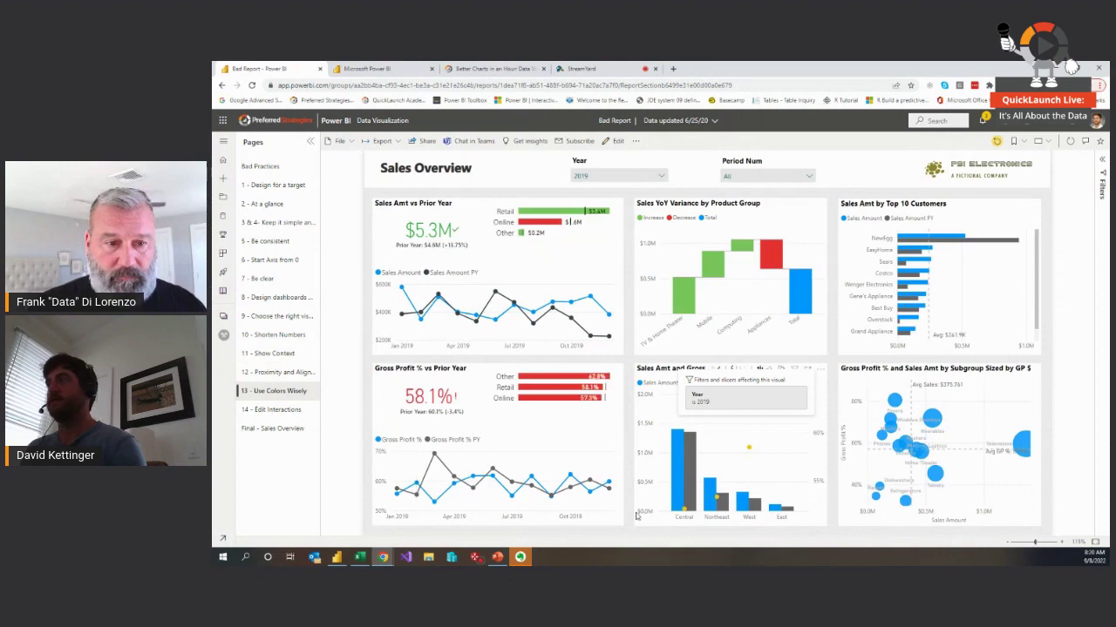
click(920, 238)
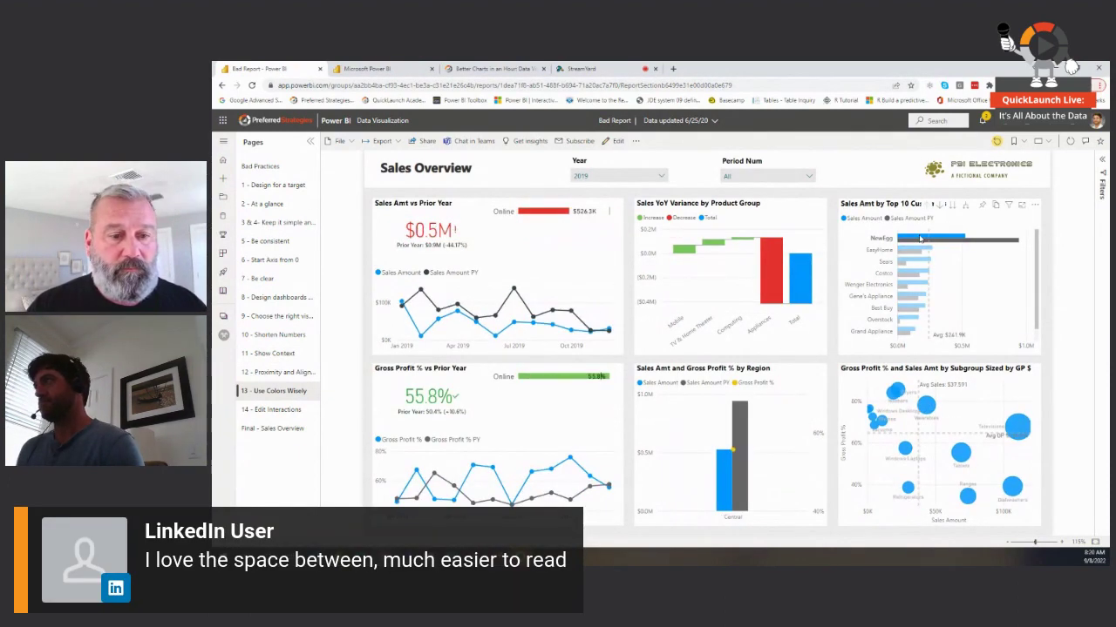
click(919, 238)
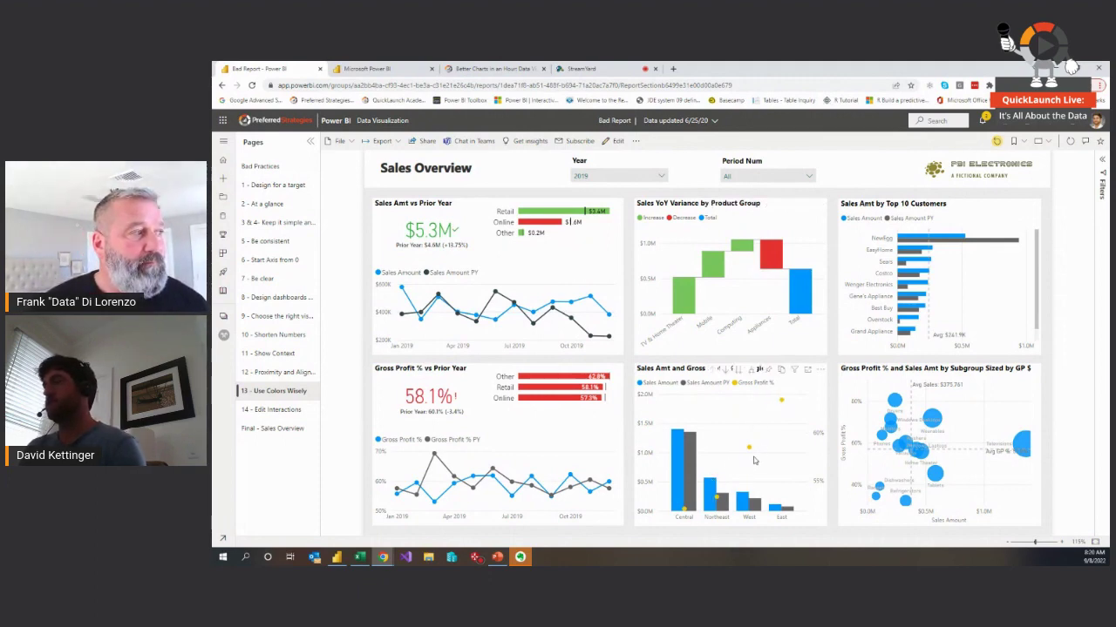
mouse_move(747, 451)
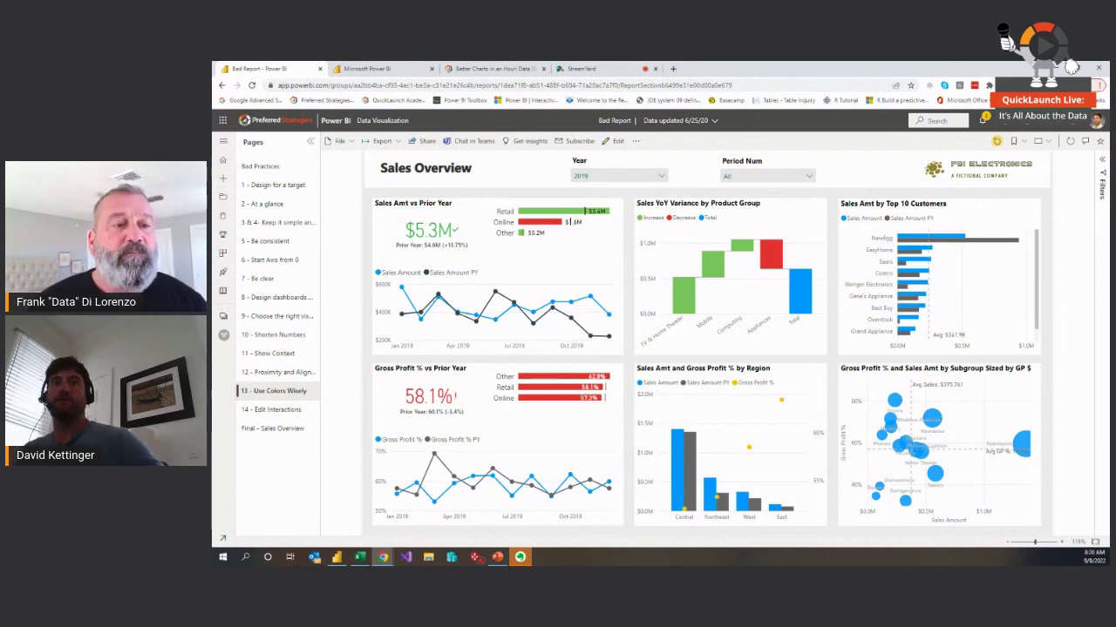
key(alt+Tab)
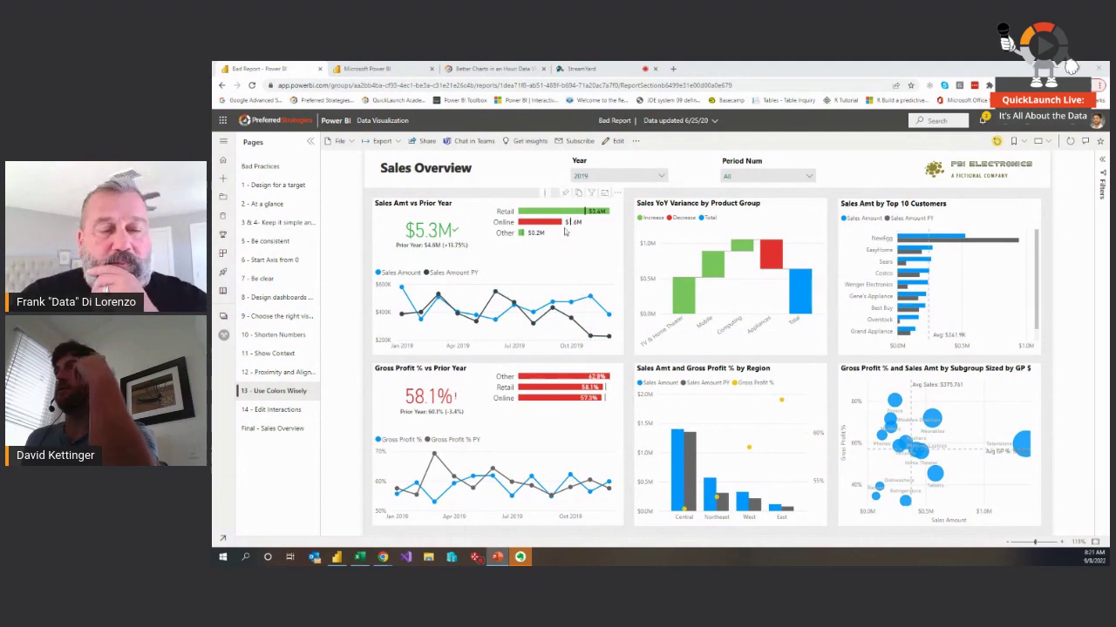
click(541, 213)
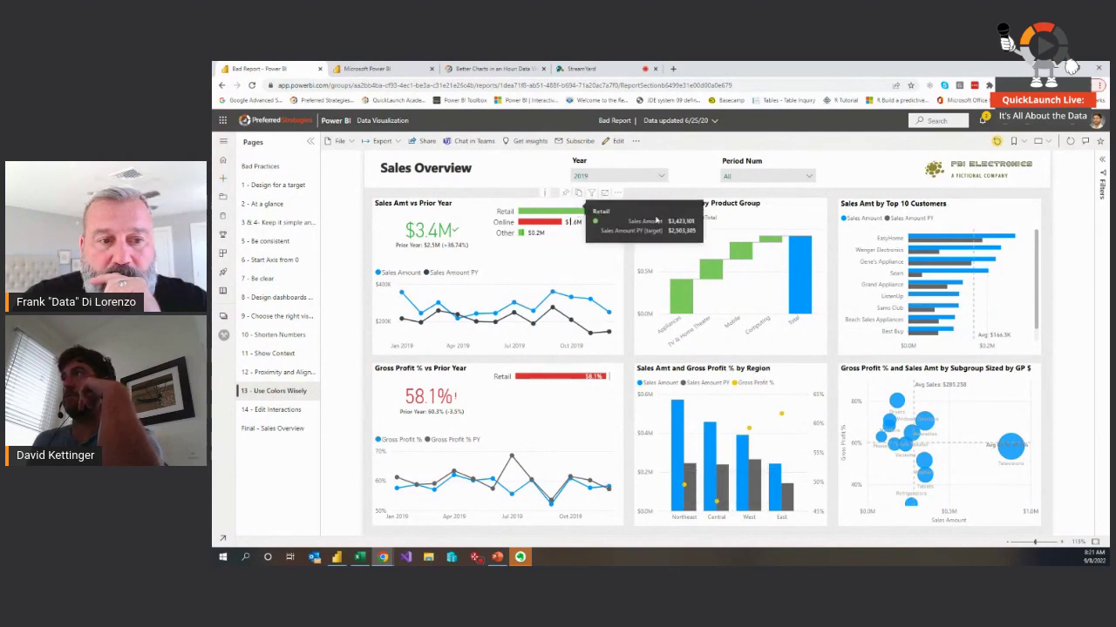
click(675, 293)
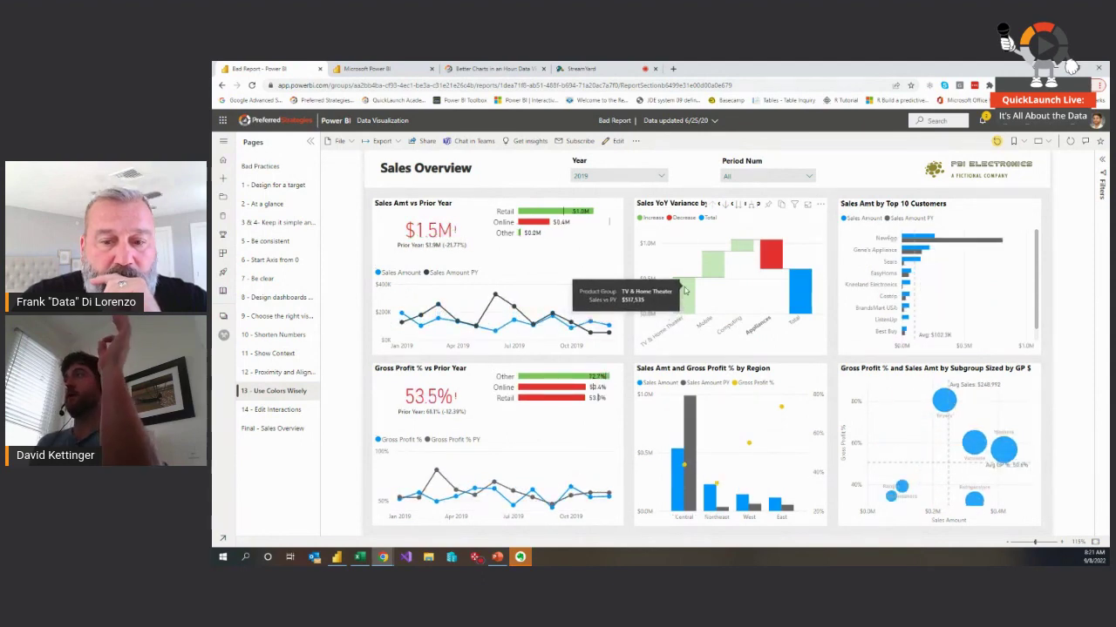
click(684, 290)
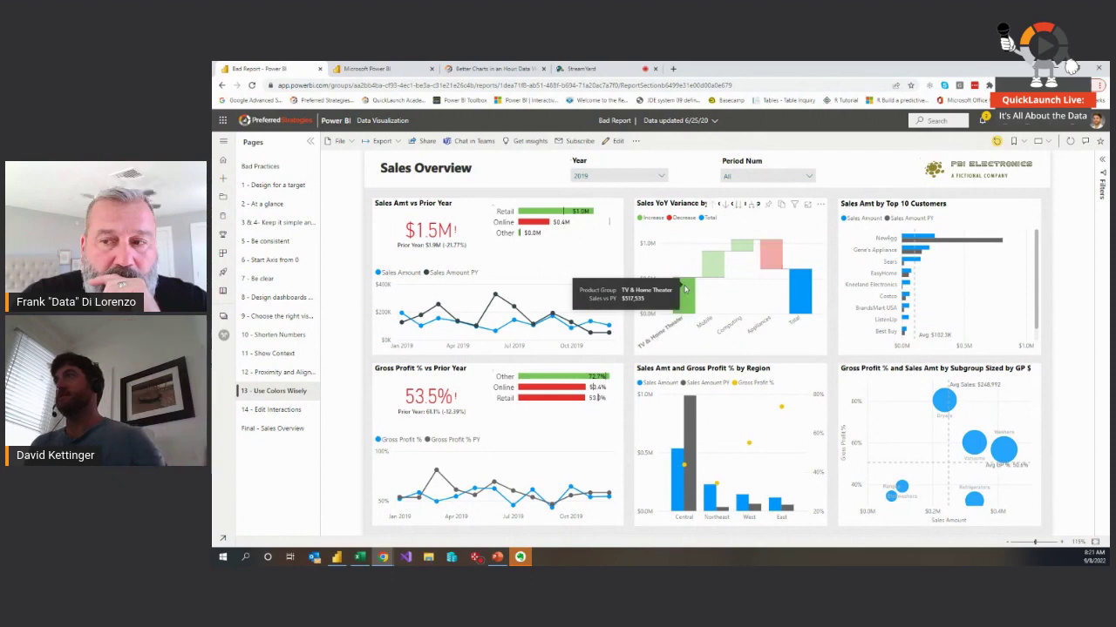
click(810, 177)
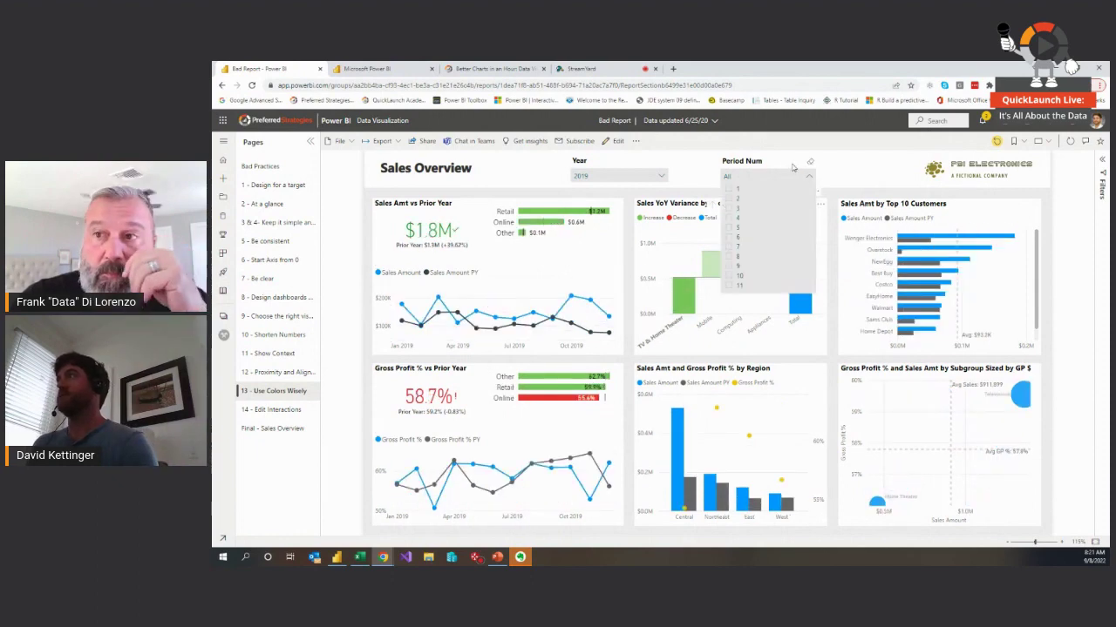
click(734, 239)
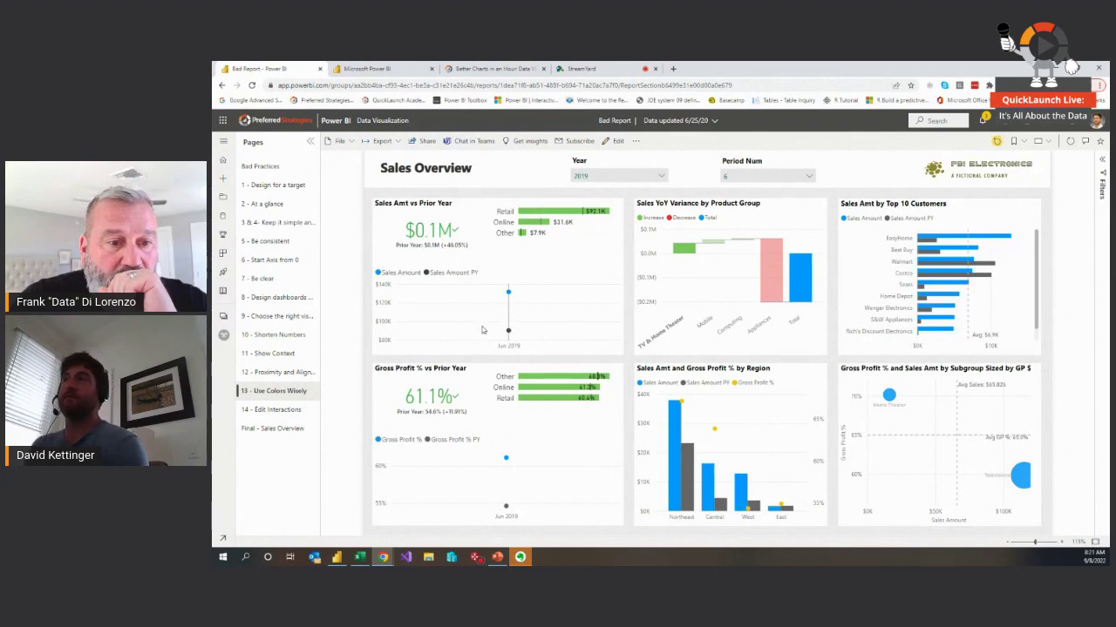
mouse_move(493, 310)
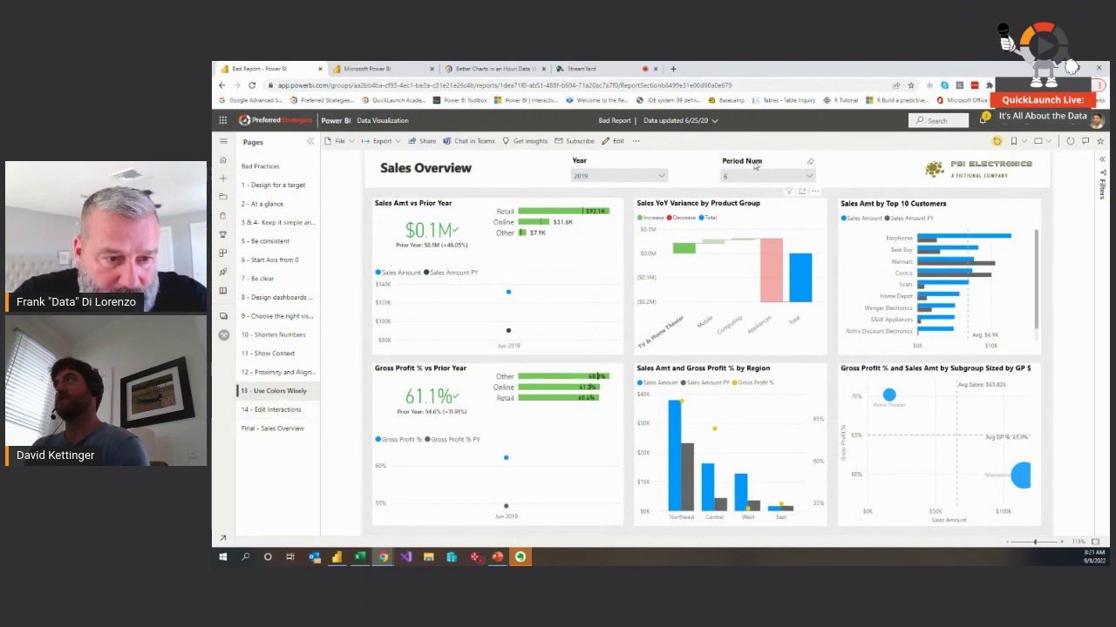
- On the '14 - Edit Interactions' page, filter the Period Num slicer to period 10
click(280, 411)
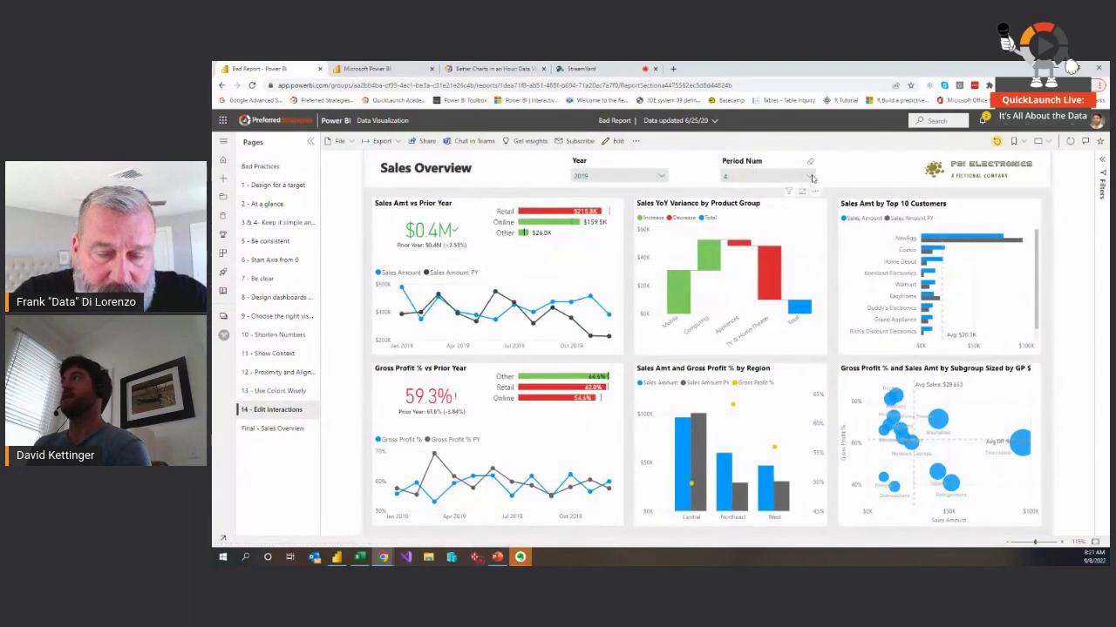
click(807, 177)
click(730, 275)
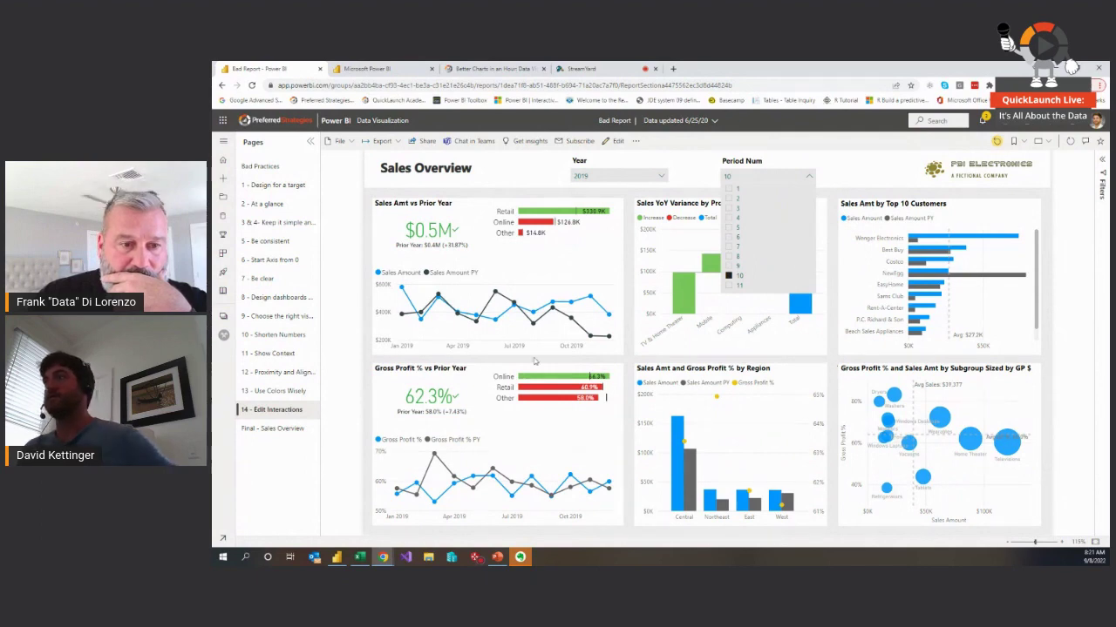
click(651, 364)
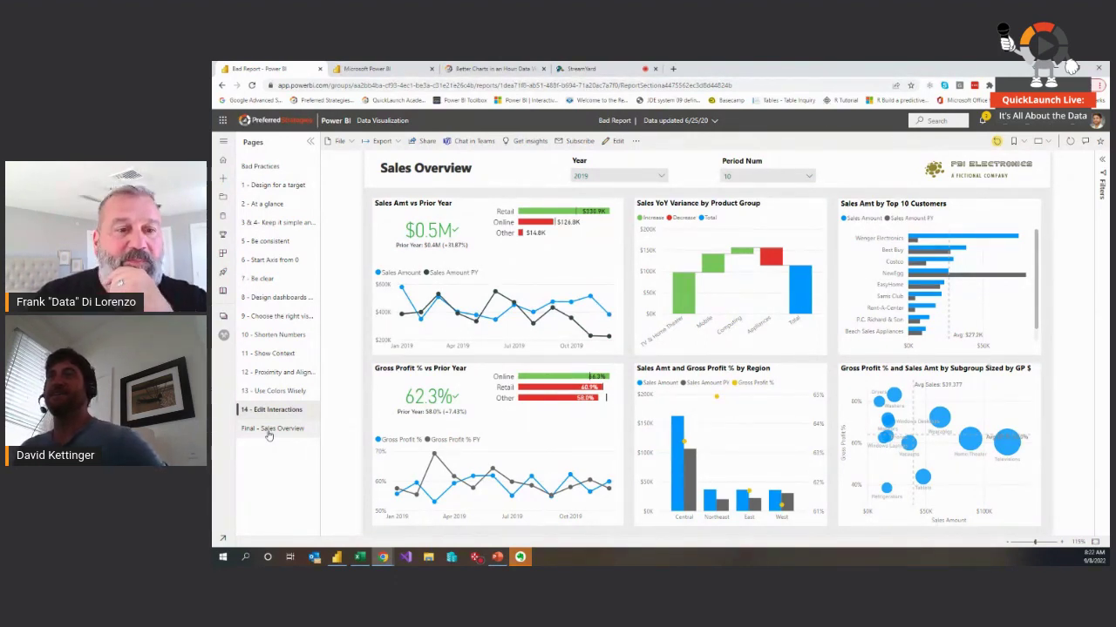
- Switch to the 'Final - Sales Overview' page showing 2019 across all periods
click(269, 433)
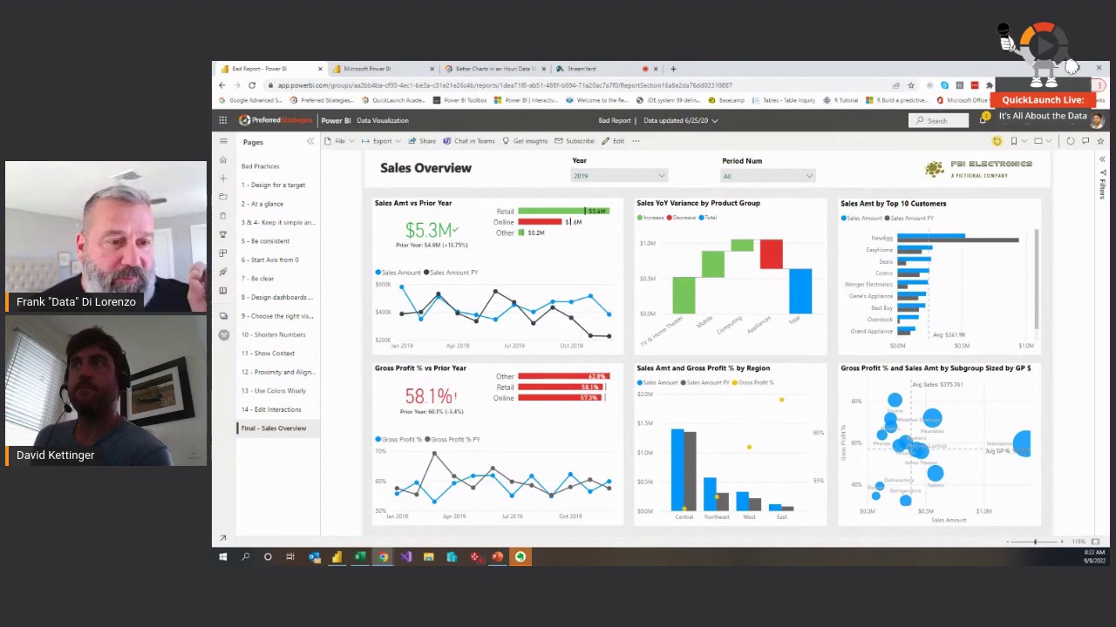
click(259, 166)
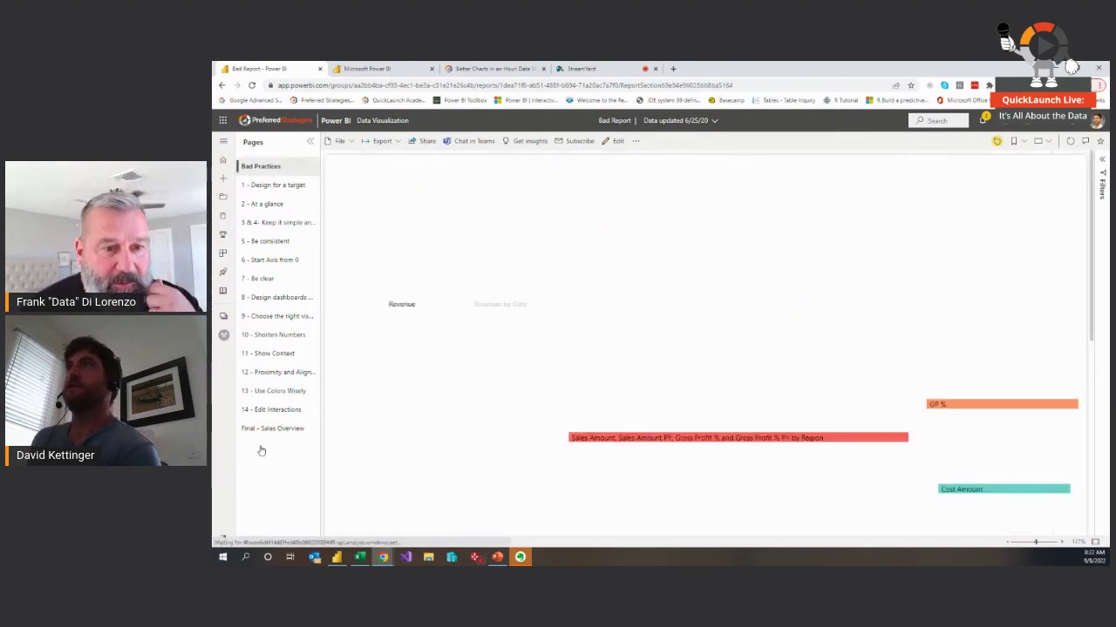
scroll(835, 367, down, 4)
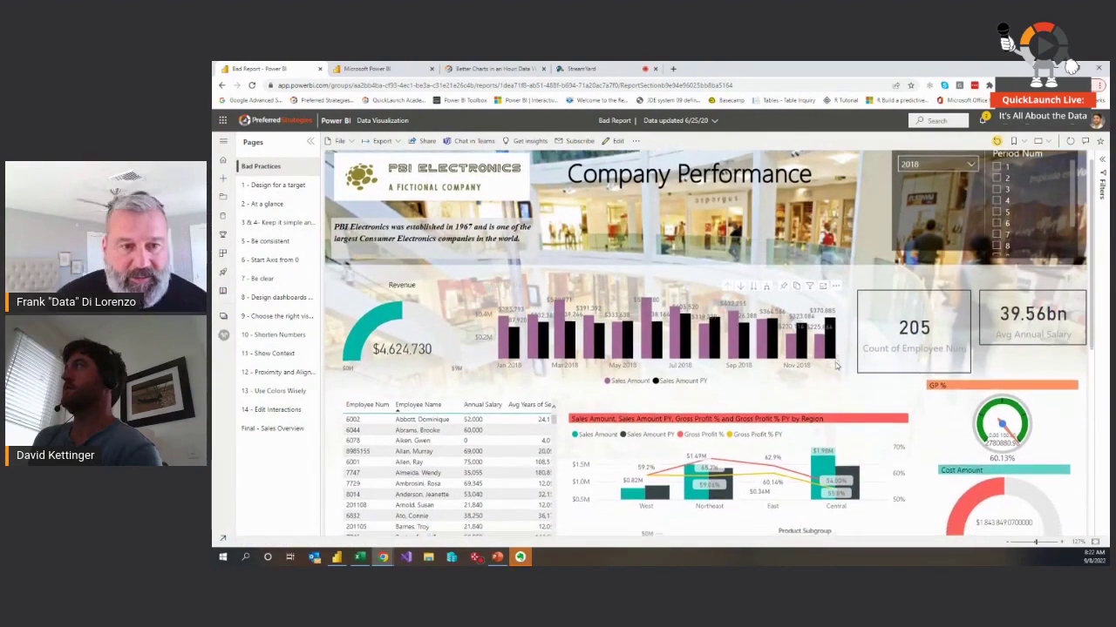
scroll(835, 367, down, 6)
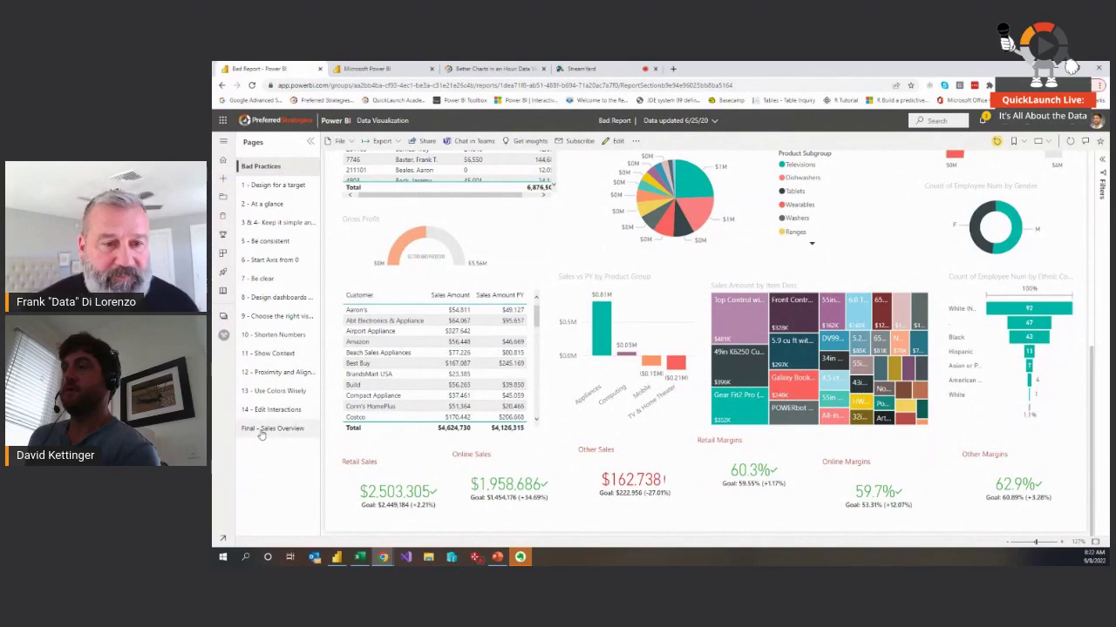
click(262, 429)
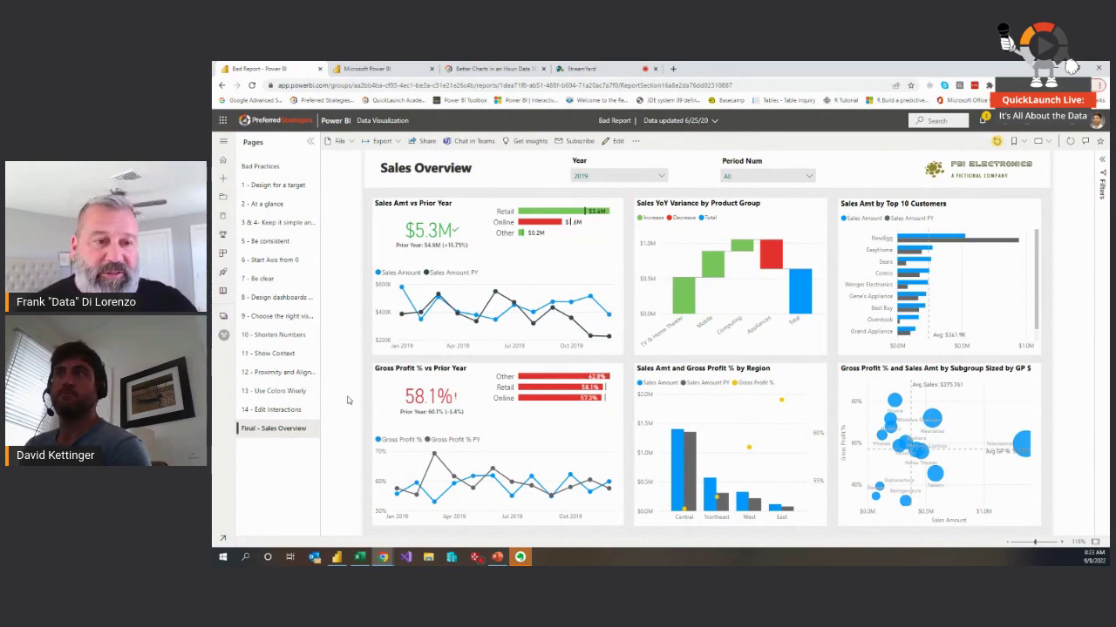
- In the Interactive Visuals Guide, view the Sequential custom and standard examples, then go back to the category menu
click(394, 66)
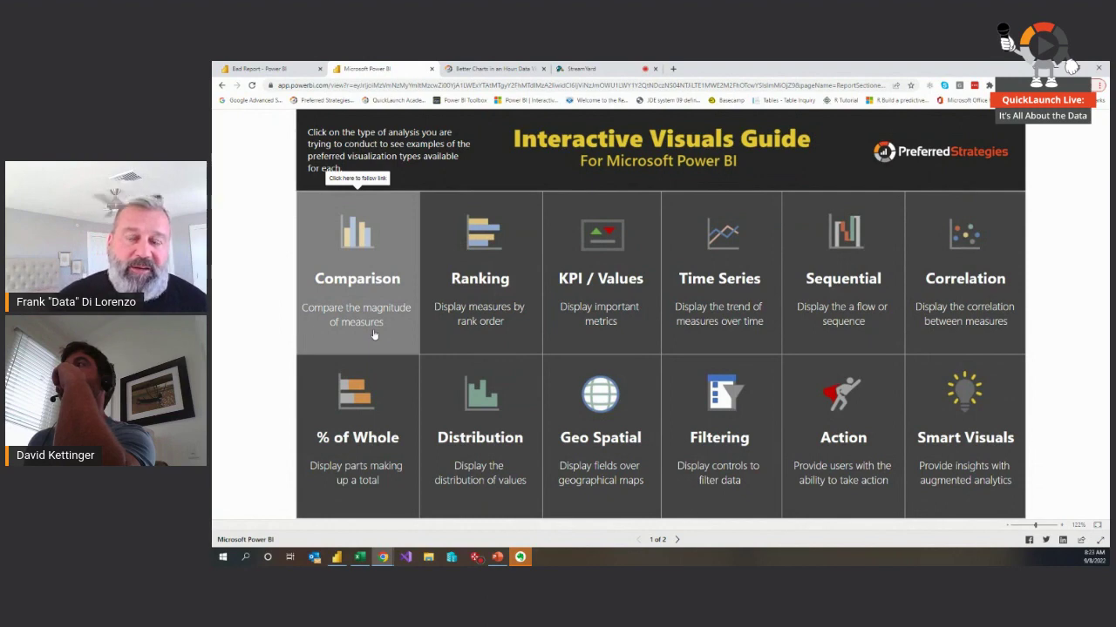
click(816, 319)
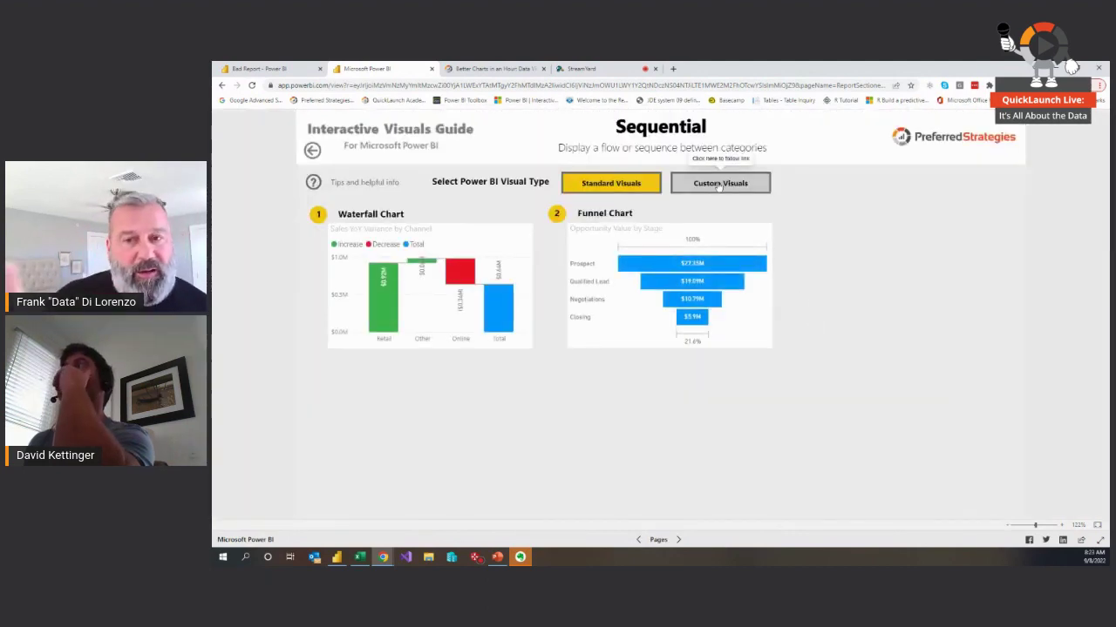
click(706, 188)
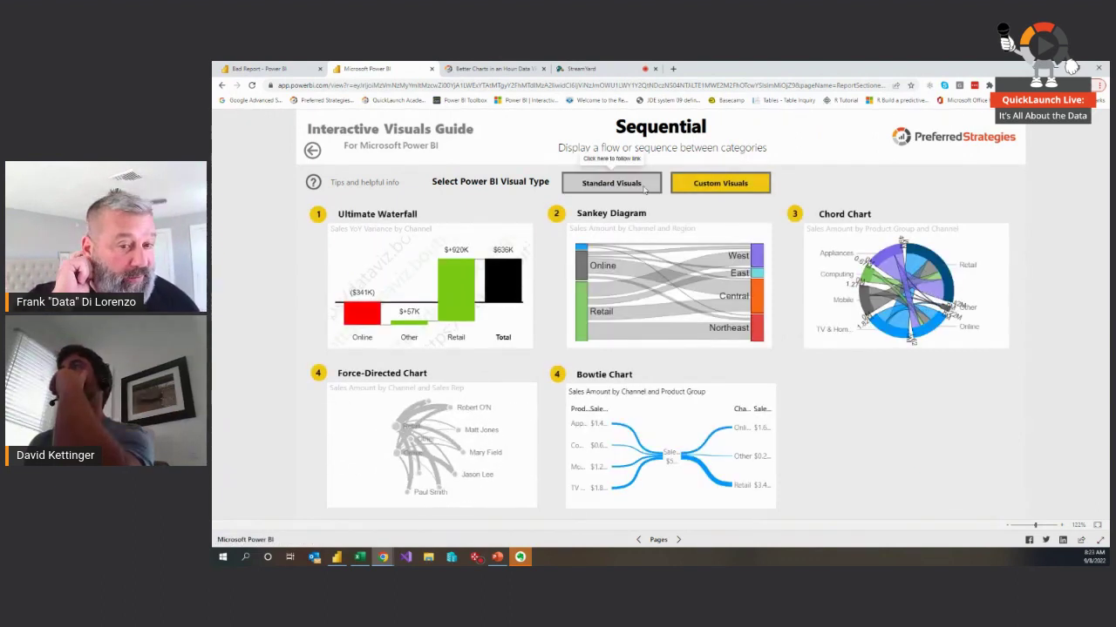
click(644, 190)
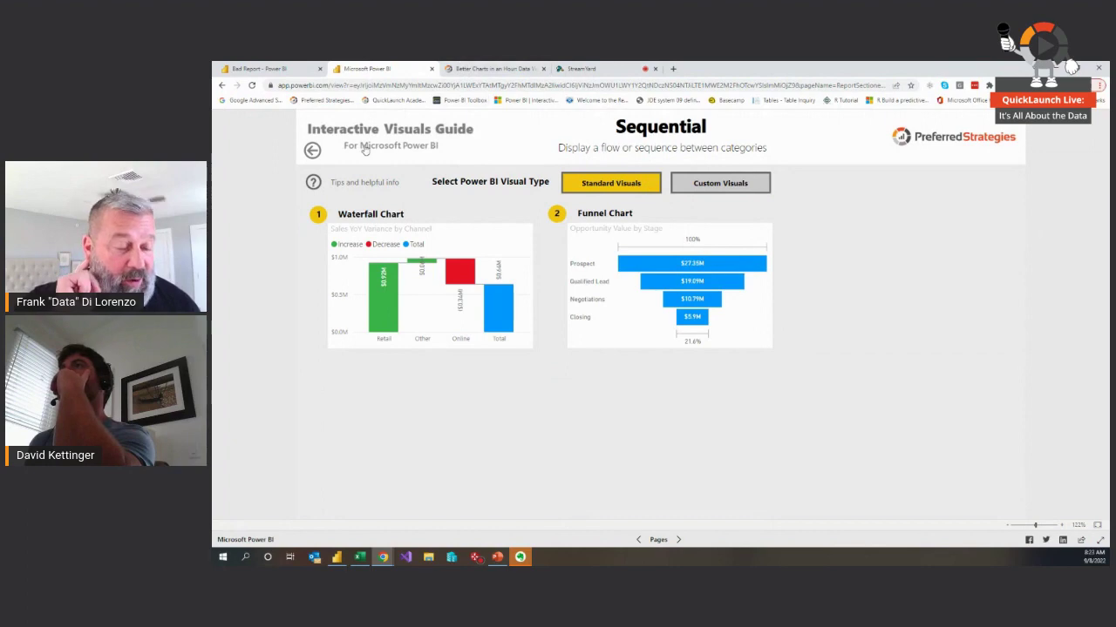
click(365, 149)
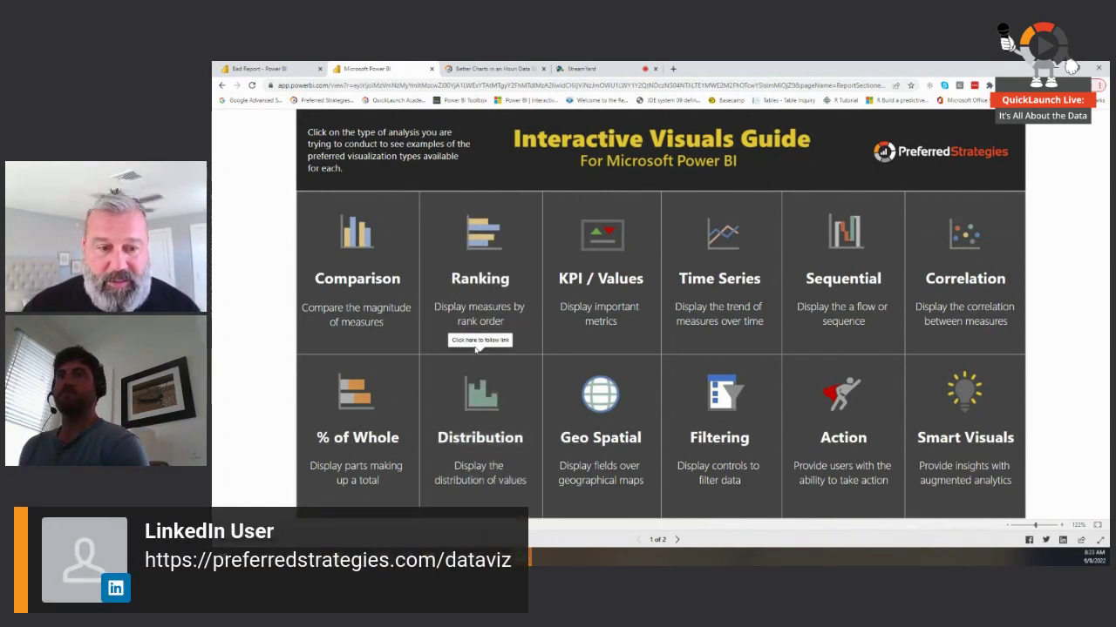
- Bring up the Preferred Strategies 'Better Charts in an Hour' page and review its heading and presentation download link
click(493, 69)
scroll(664, 237, down, 3)
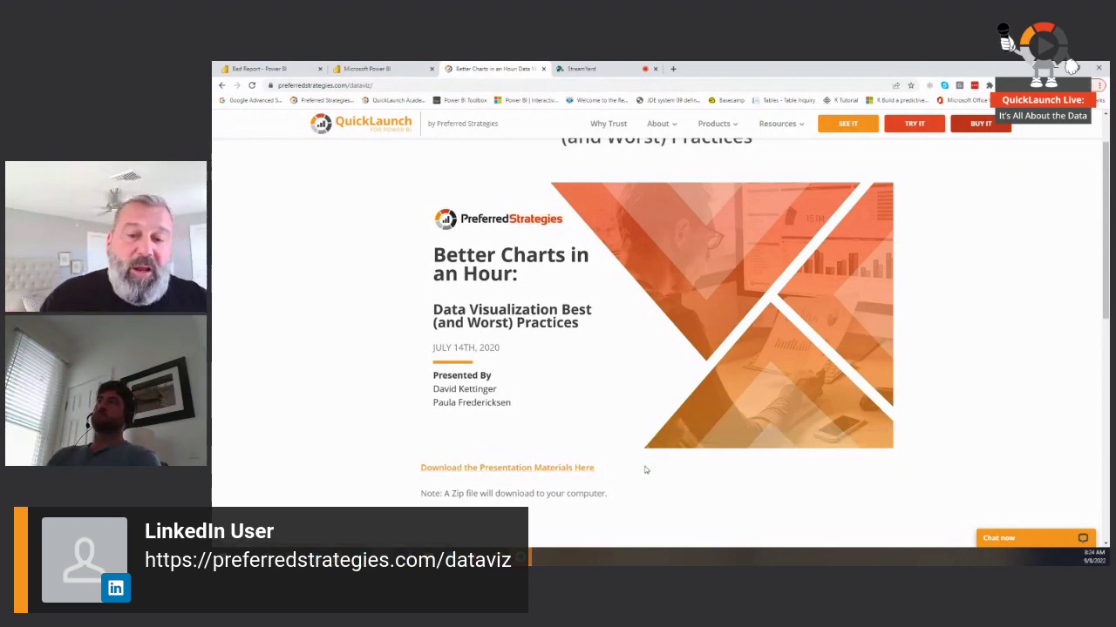
scroll(658, 469, up, 2)
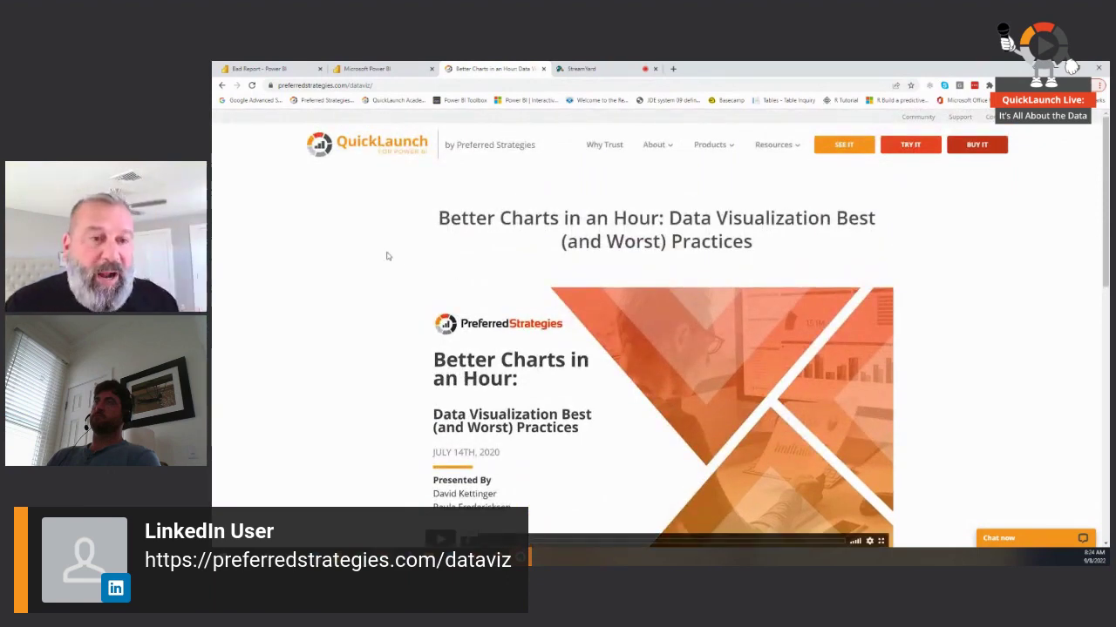